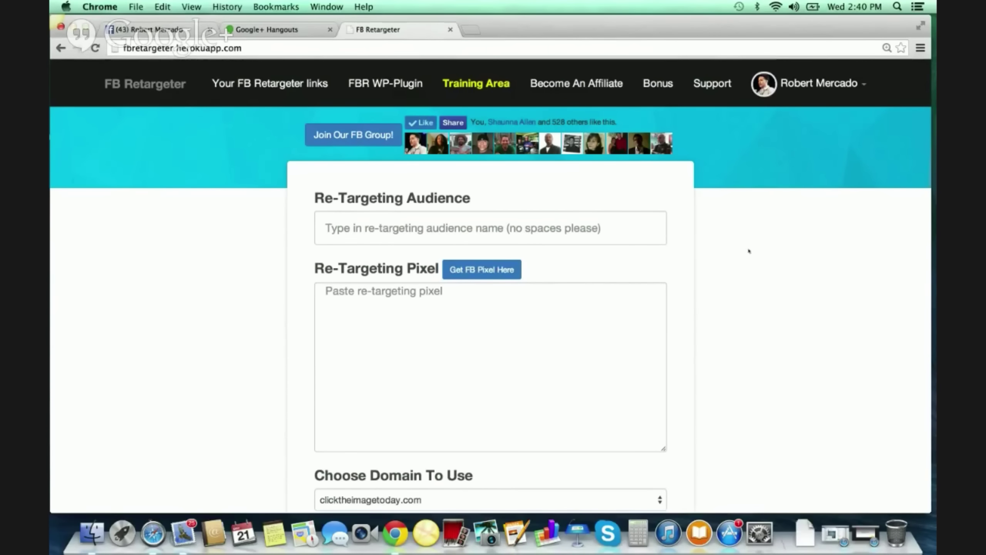
# Enter 'ChrisandSusan' as the re-targeting audience name, fixing the typo
pyautogui.click(455, 228)
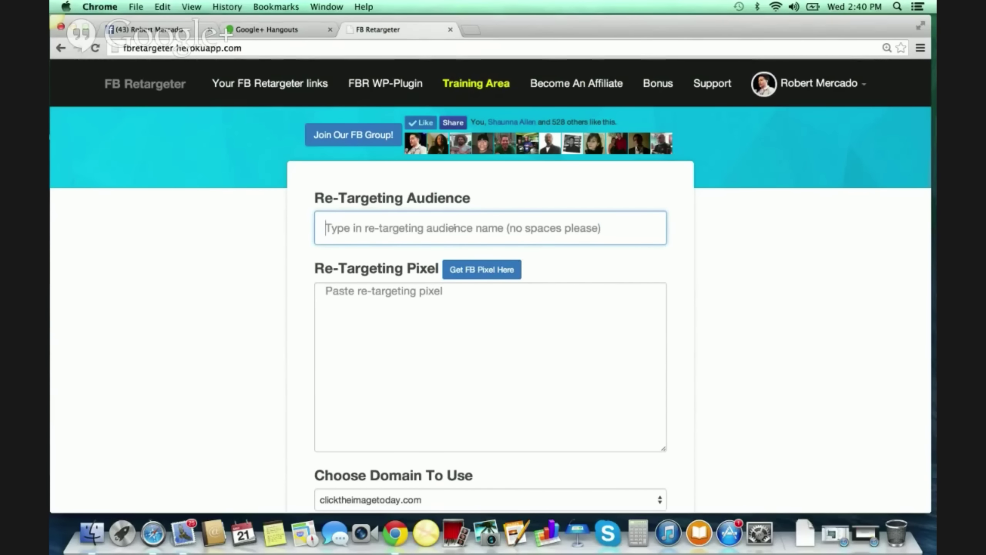
pyautogui.write('ChrisSuaaj')
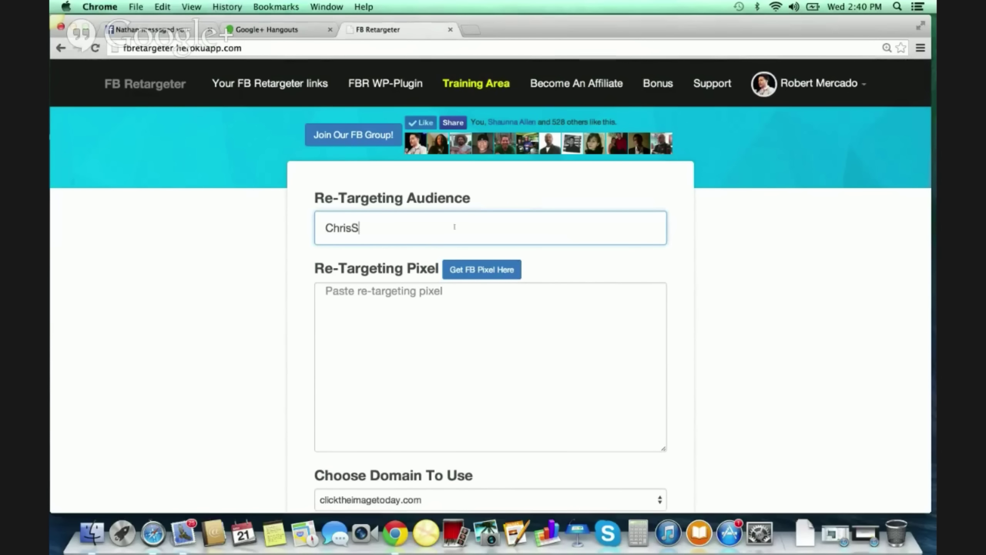
pyautogui.press('BackSpace')
pyautogui.press('BackSpace')
pyautogui.press('BackSpace')
pyautogui.press('BackSpace')
pyautogui.press('BackSpace')
pyautogui.write('andSusan')
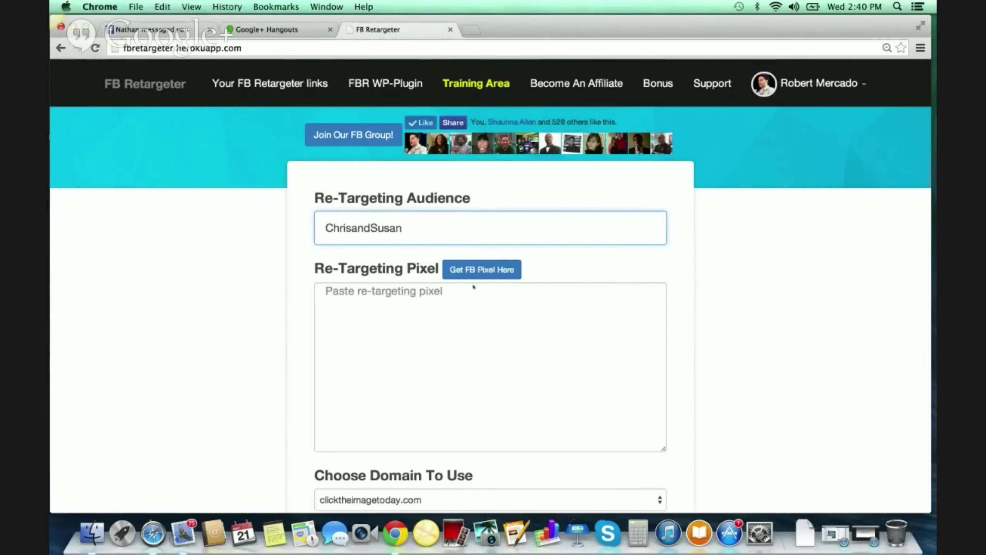
pyautogui.click(471, 328)
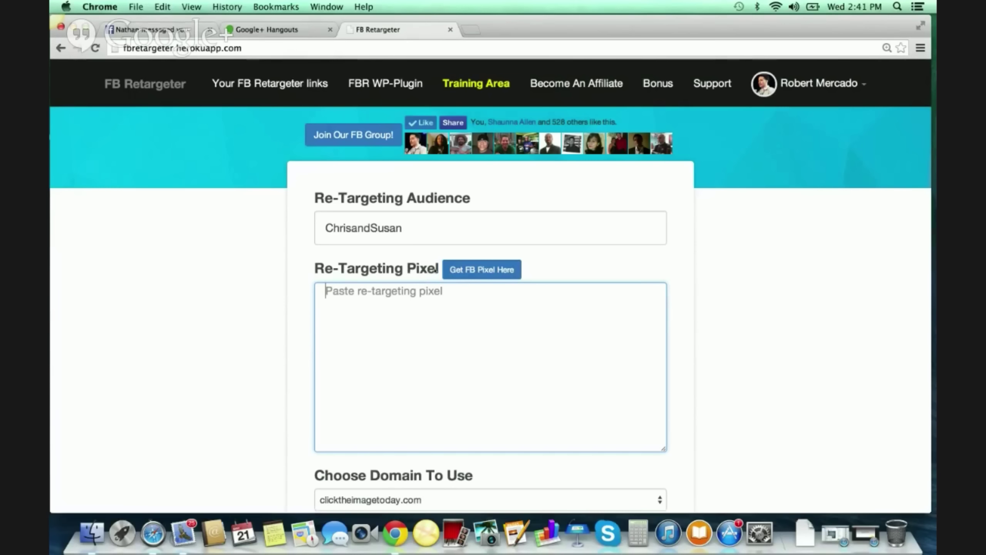
# Follow the 'Get FB Pixel Here' link to Facebook Ads Manager's Audiences page
pyautogui.click(472, 271)
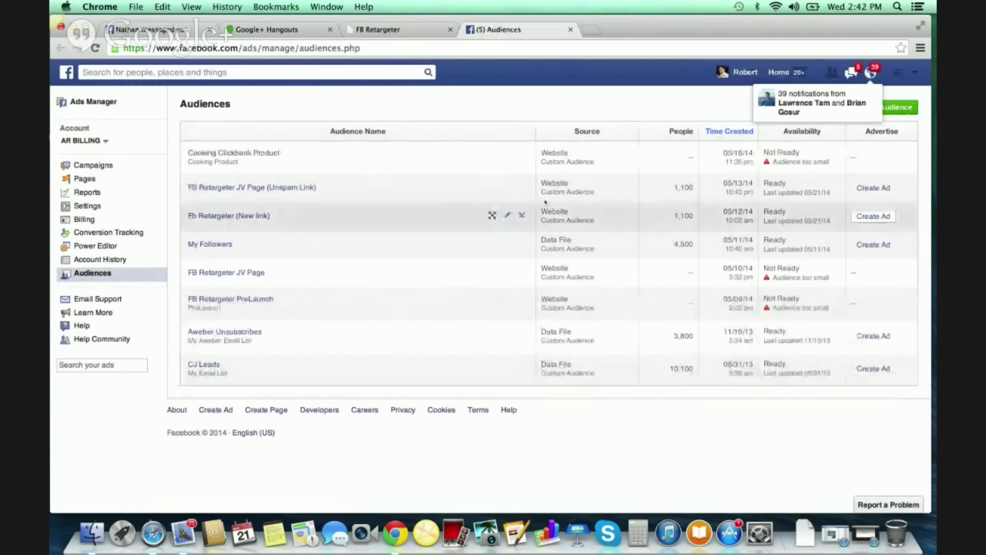
pyautogui.moveTo(567, 212)
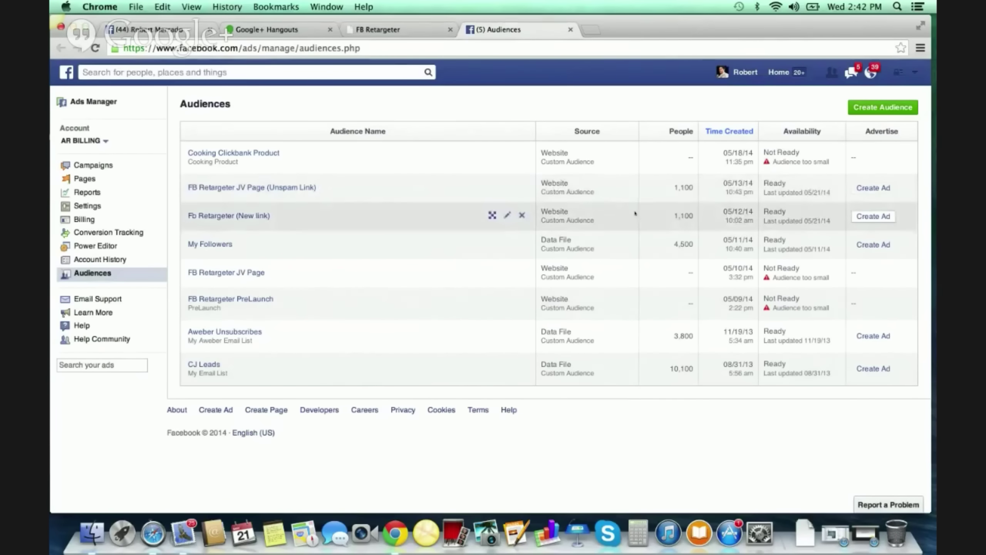
# Start a new audience with Create Audience
pyautogui.click(867, 112)
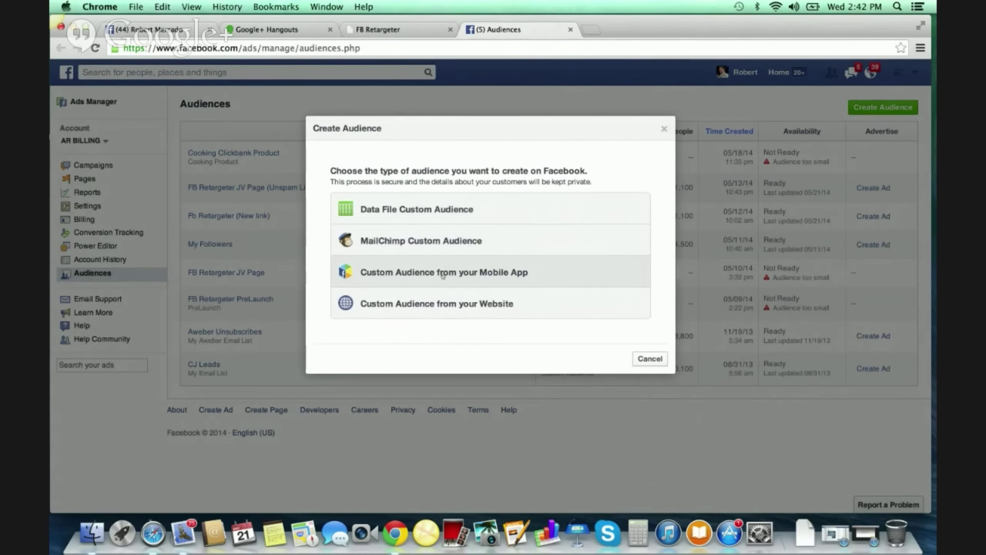
# Choose Custom Audience from your Website and name it ChrisandSusan
pyautogui.click(392, 306)
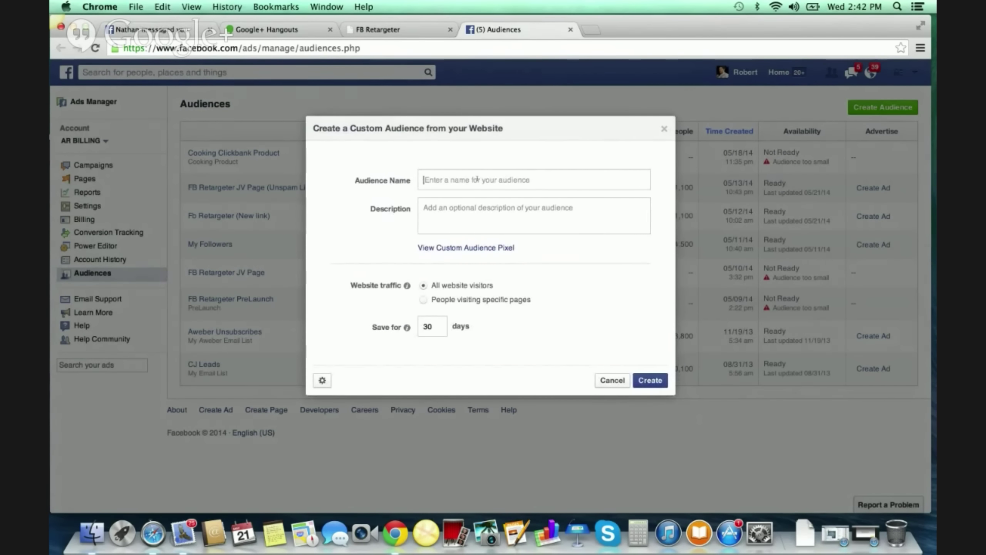
pyautogui.write('Ch')
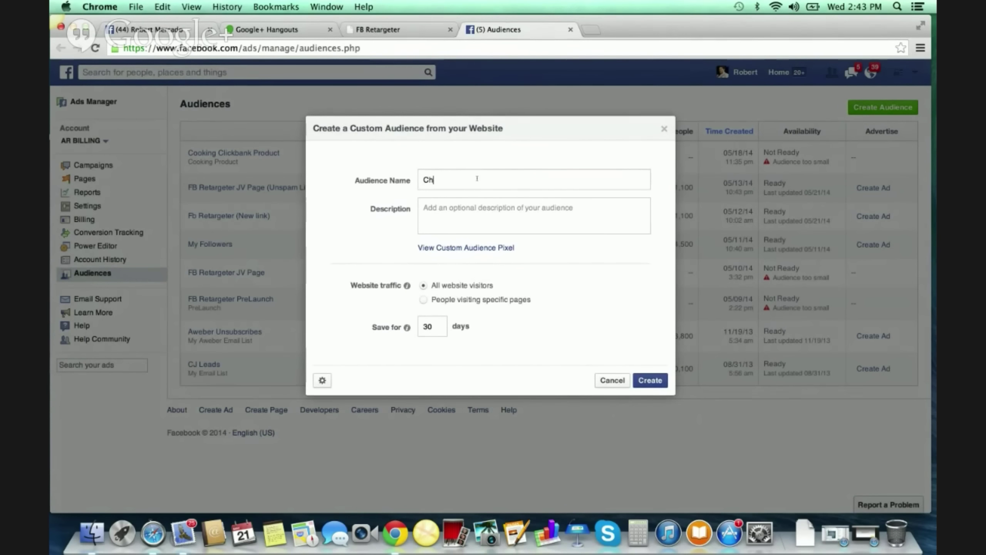
pyautogui.write('risandSusan')
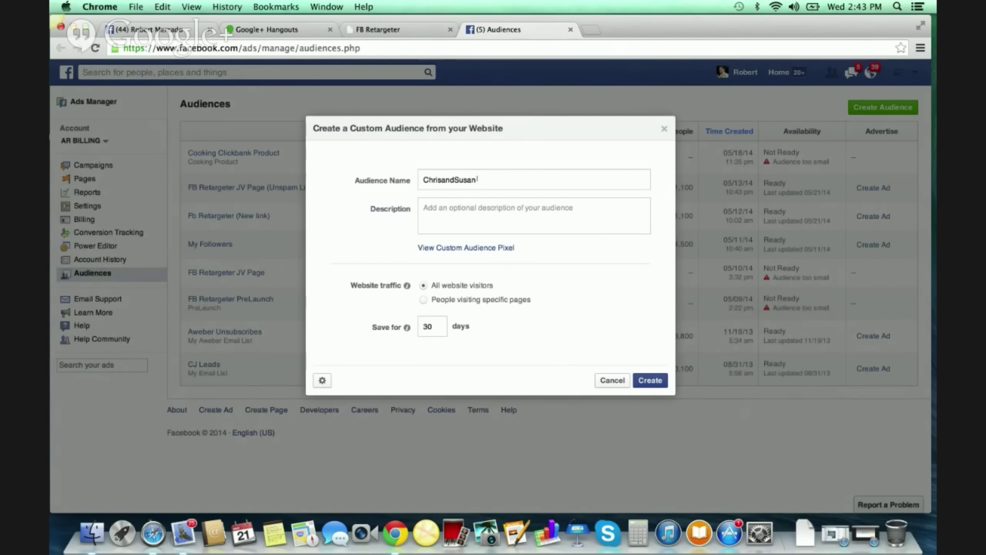
pyautogui.press('super+equal')
pyautogui.press('super+equal')
pyautogui.press('super+equal')
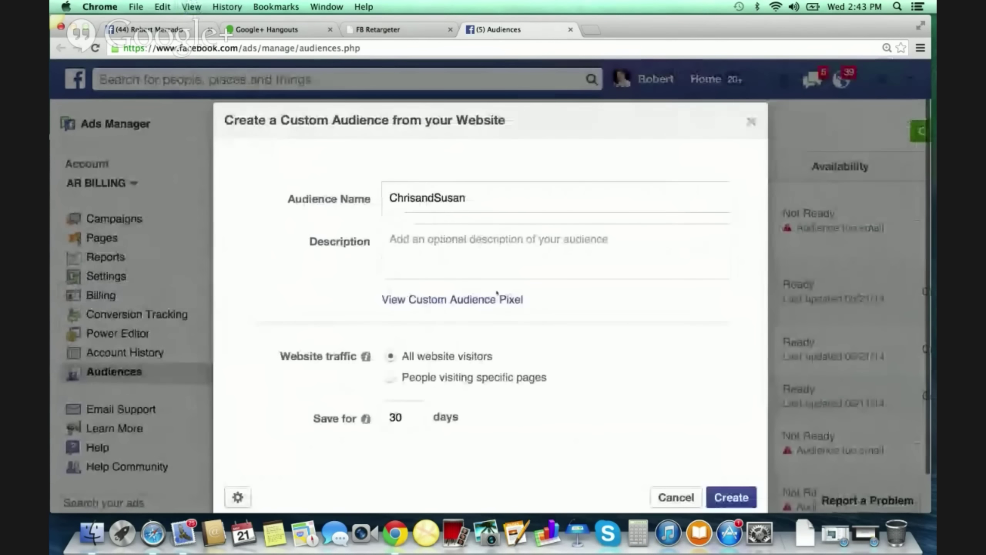
pyautogui.click(493, 199)
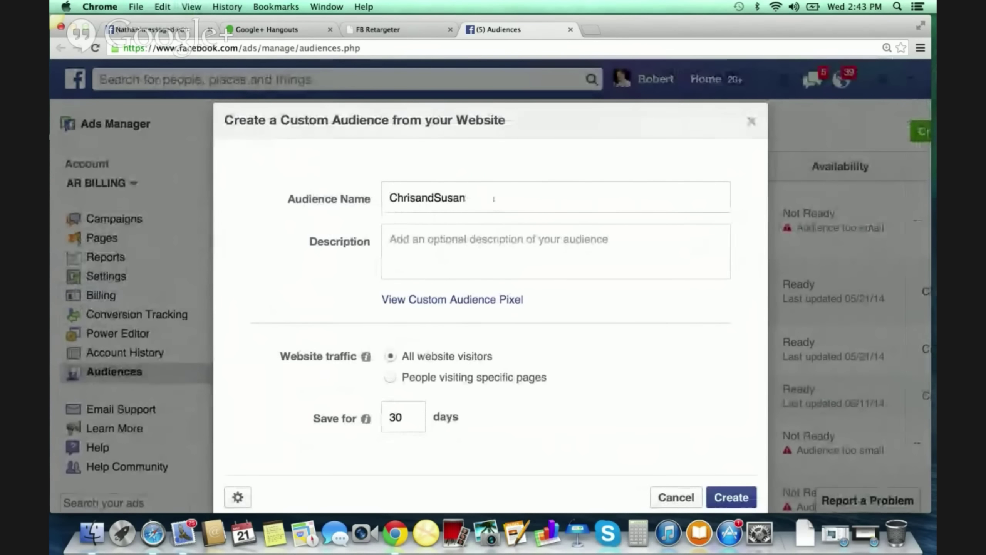
# Add the description 'Google Hangout with rockstars' and display the audience's pixel code
pyautogui.click(454, 247)
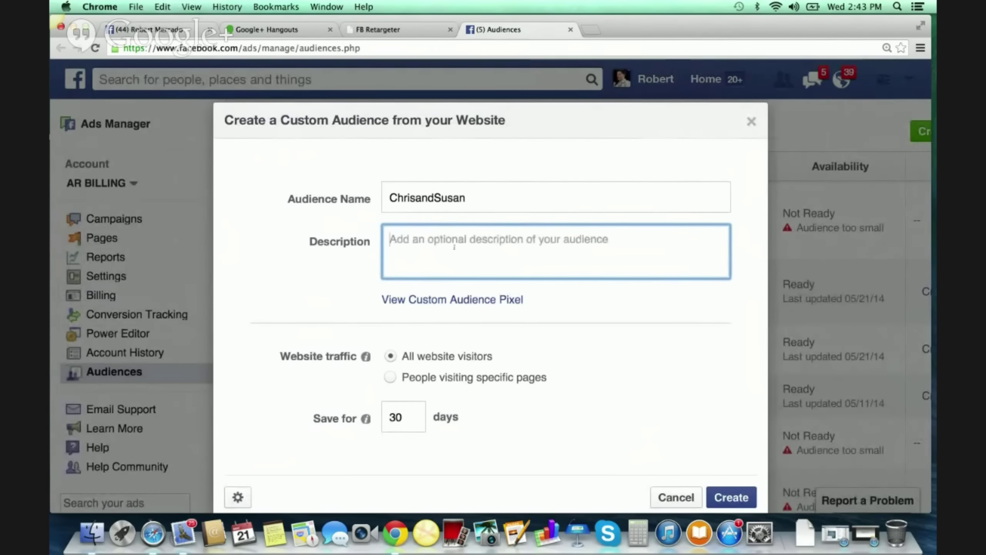
pyautogui.write('Google Hangout wi')
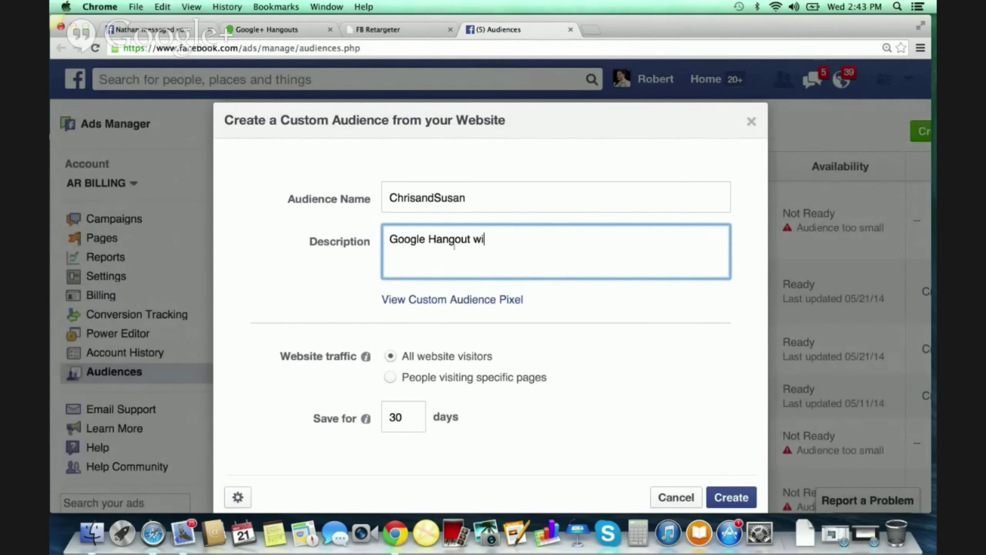
pyautogui.write('th rockstars')
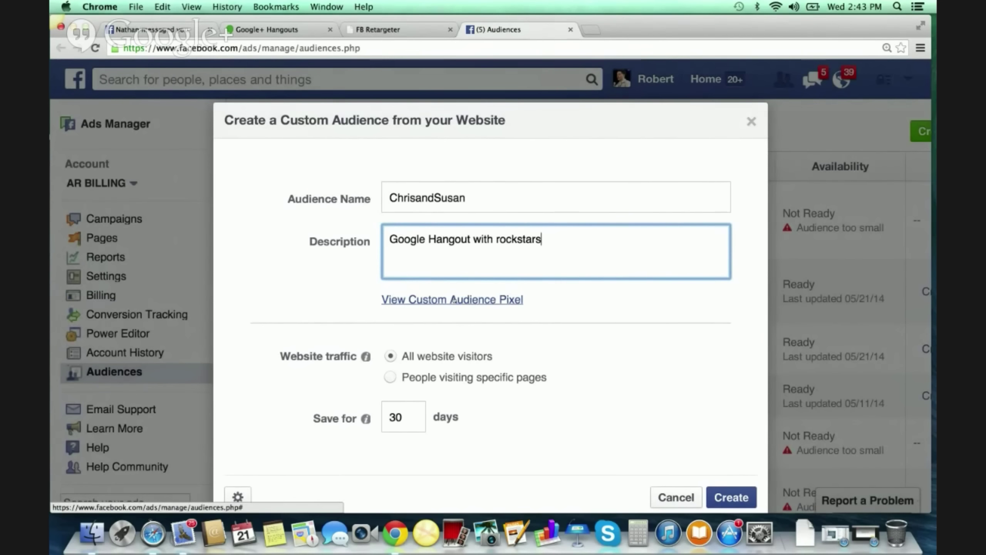
pyautogui.click(492, 303)
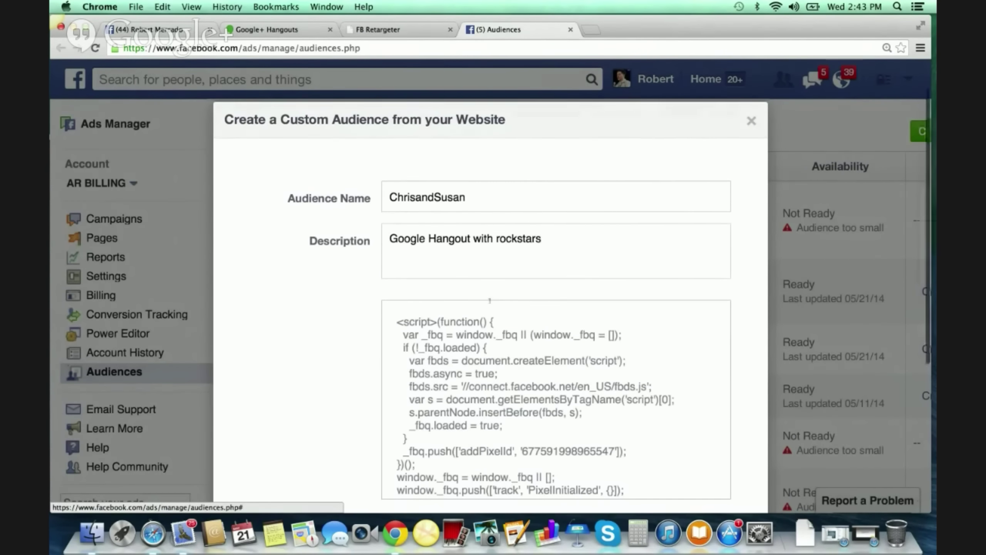
# Select the entire ChrisandSusan pixel code in the audience dialog
pyautogui.scroll(-3, 490, 304)
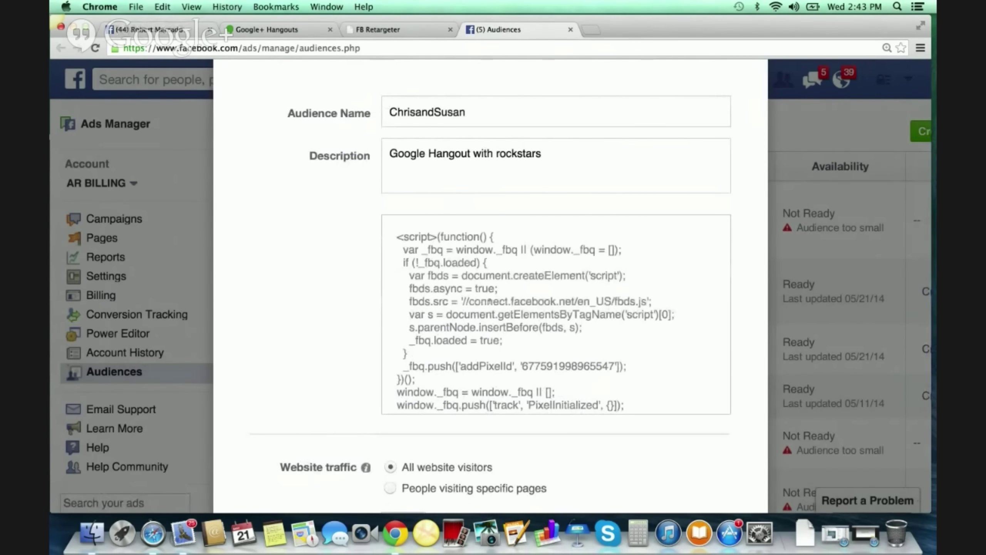
pyautogui.click(490, 301)
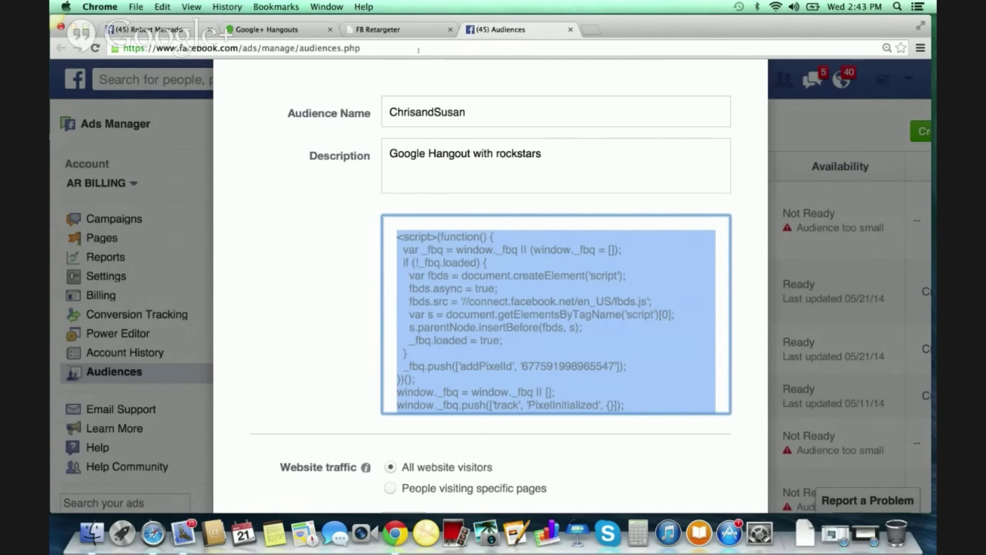
pyautogui.click(389, 29)
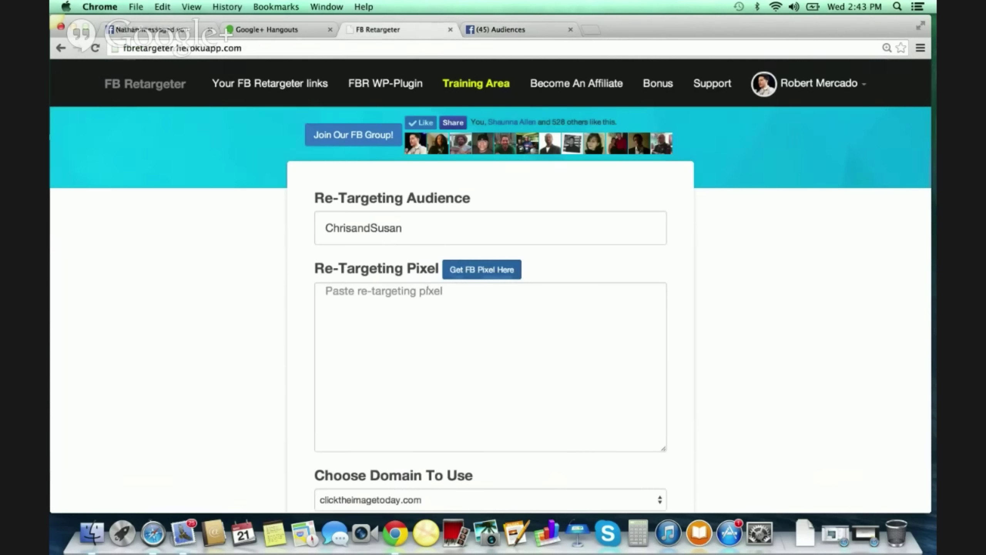
pyautogui.click(431, 319)
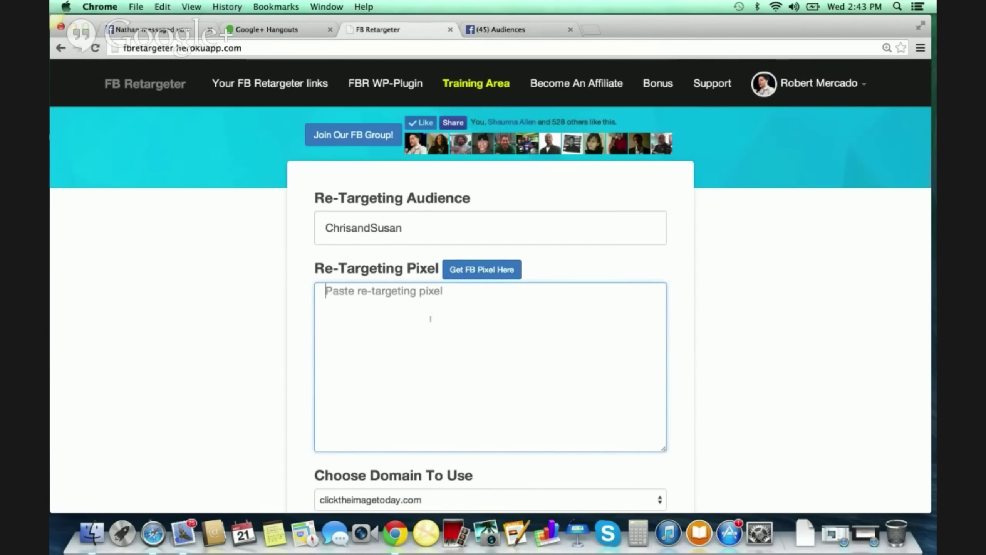
pyautogui.press('super+v')
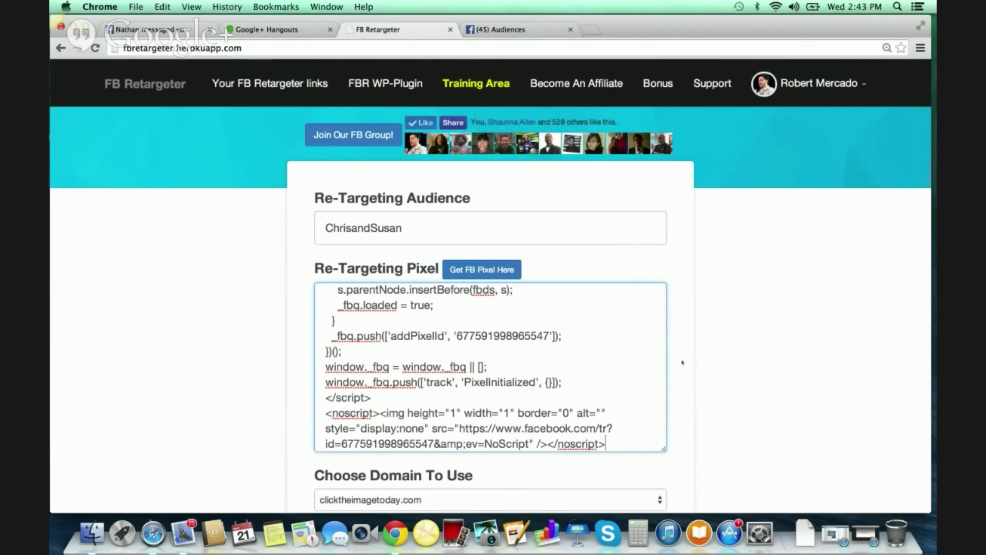
pyautogui.scroll(-3, 683, 362)
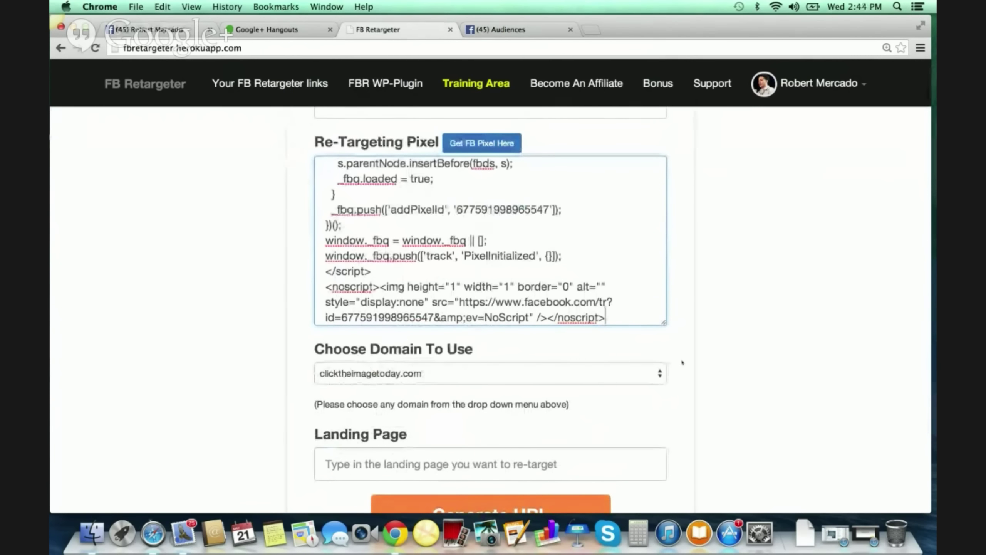
pyautogui.scroll(-1, 682, 363)
pyautogui.scroll(-2, 682, 363)
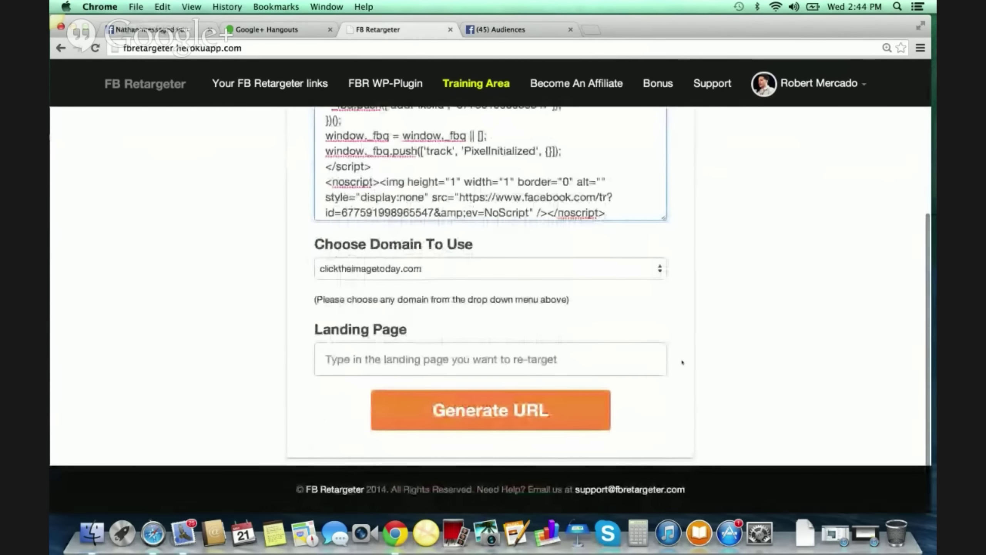
pyautogui.click(639, 276)
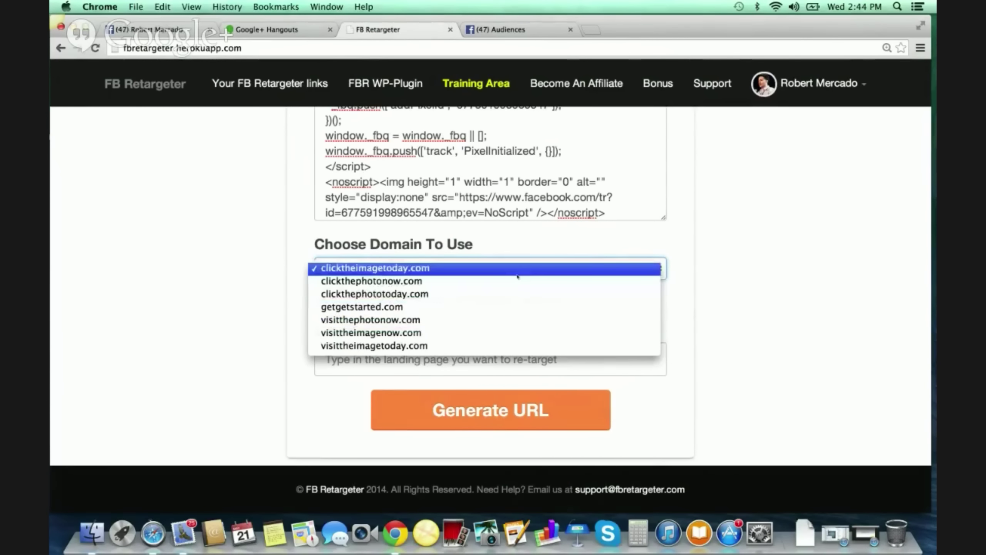
pyautogui.click(717, 273)
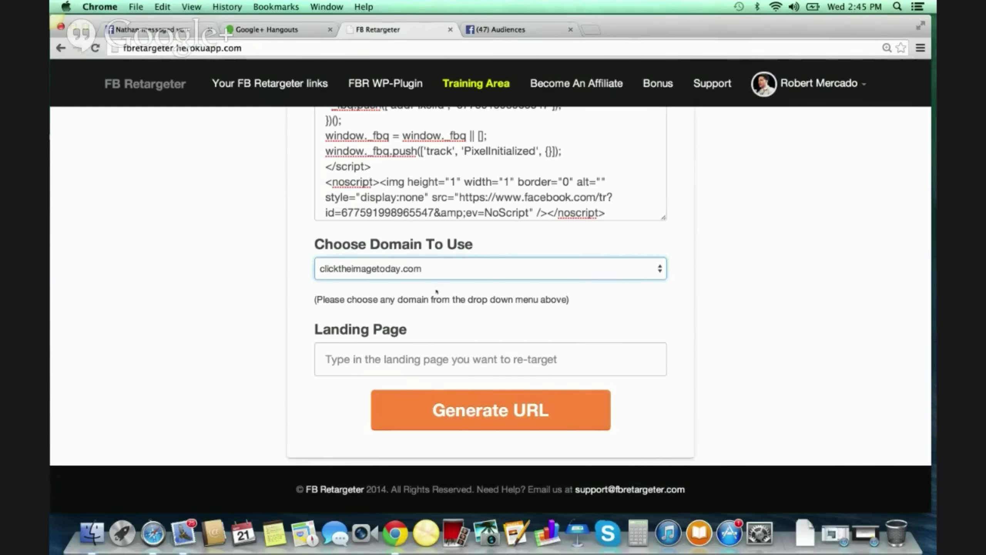
pyautogui.click(412, 350)
pyautogui.scroll(-1, 267, 331)
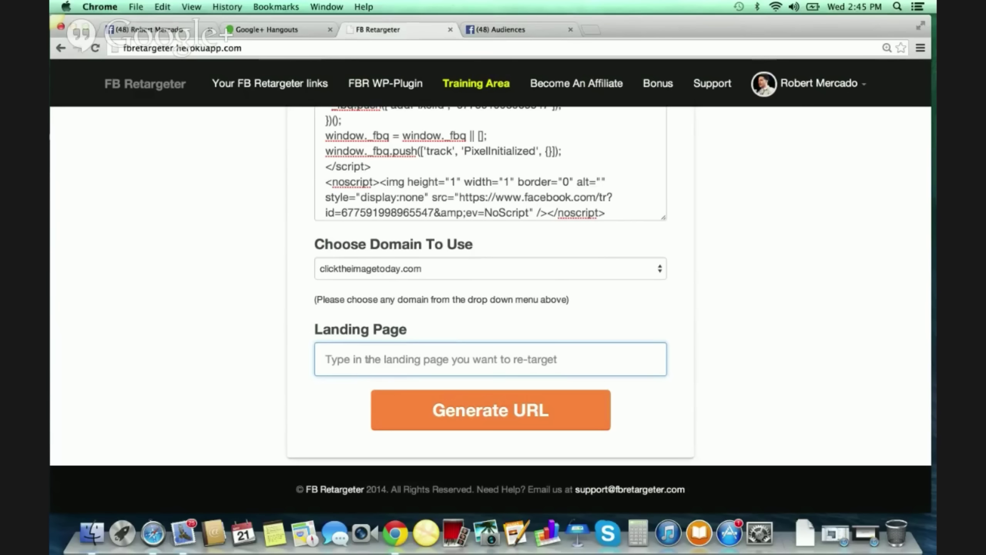
pyautogui.write('www.')
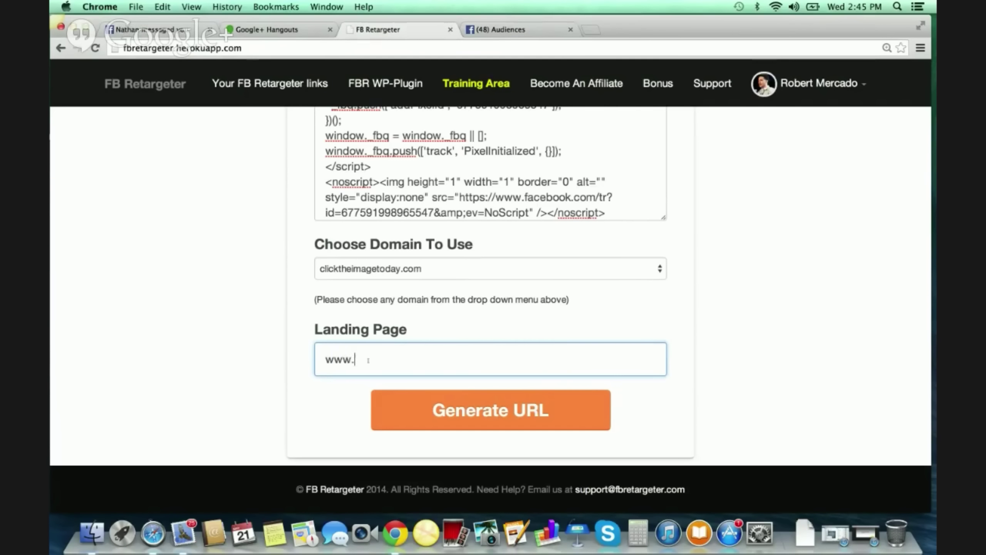
pyautogui.write('chrisandsus')
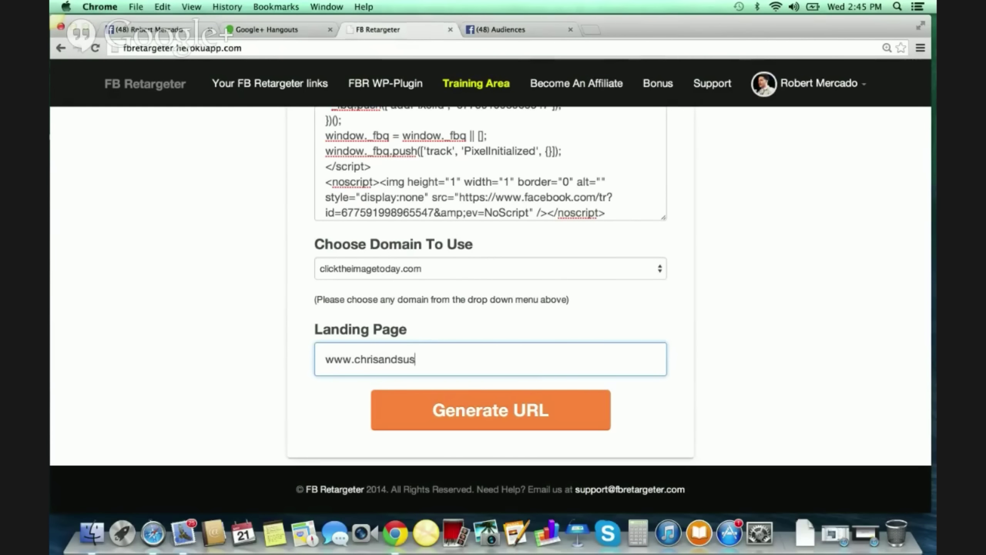
pyautogui.write('anbeesley.com')
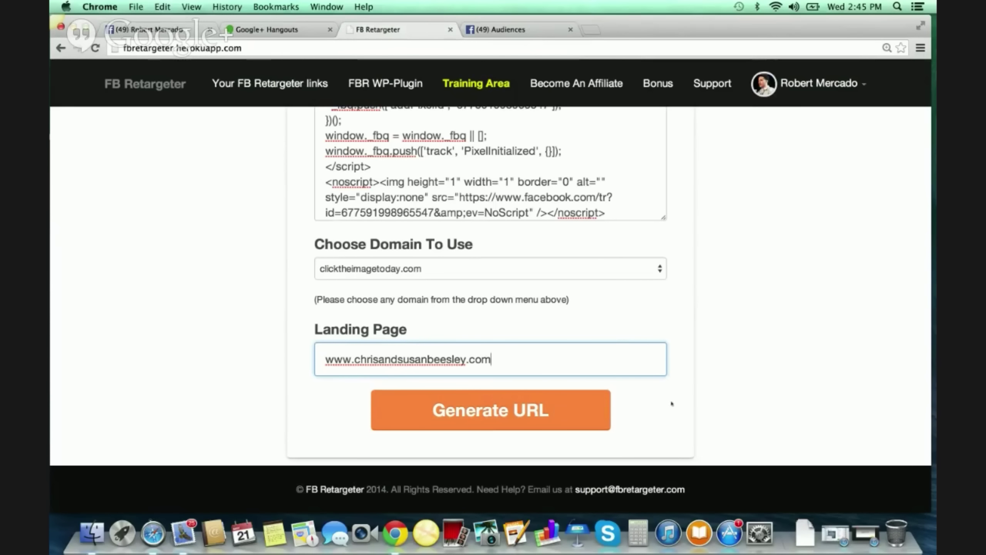
pyautogui.click(539, 412)
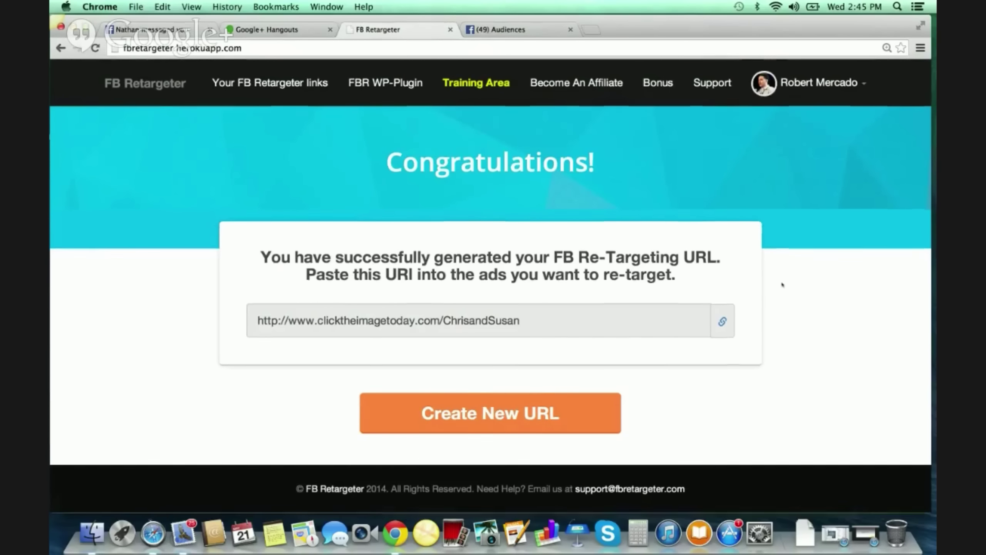
pyautogui.click(723, 323)
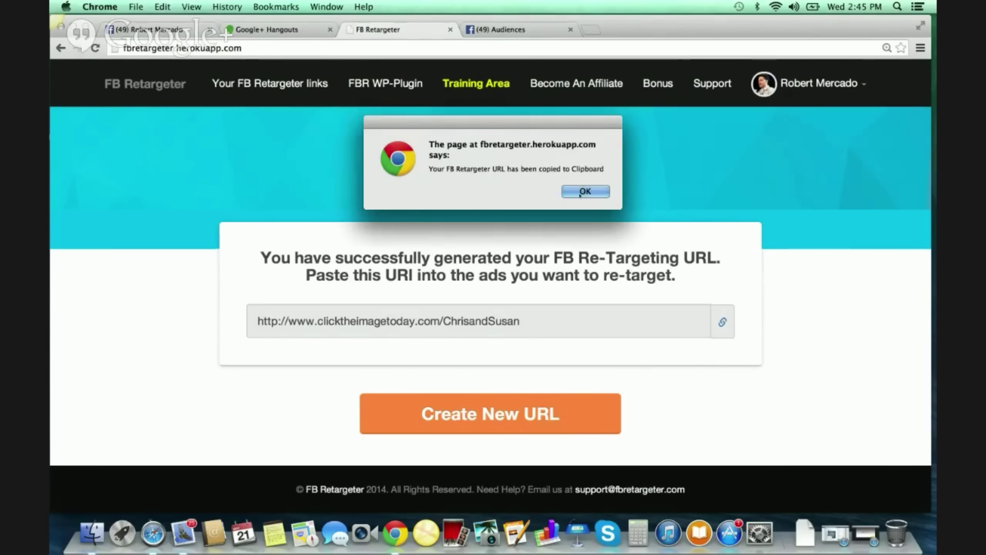
pyautogui.press('Return')
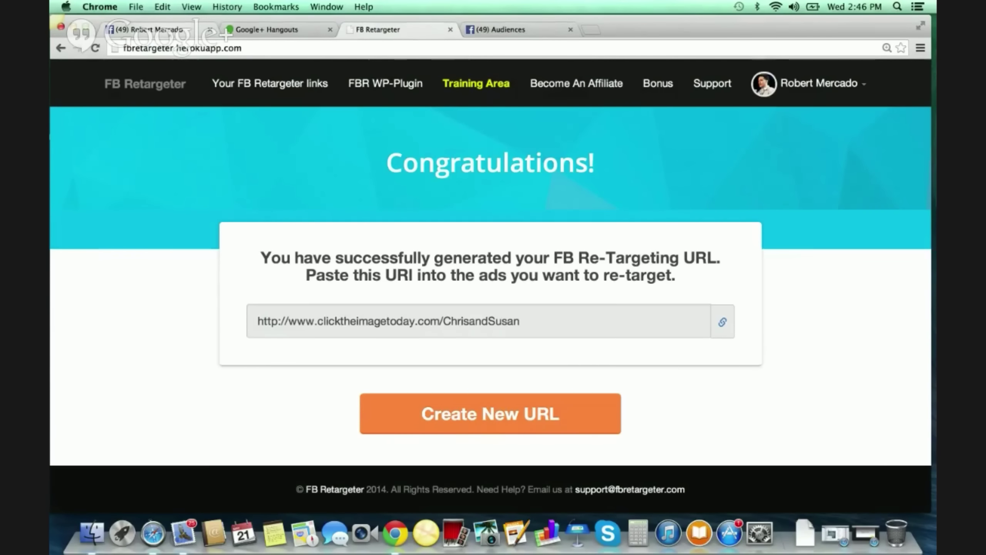
# Find the contact on Facebook and open their profile
pyautogui.press('super+1')
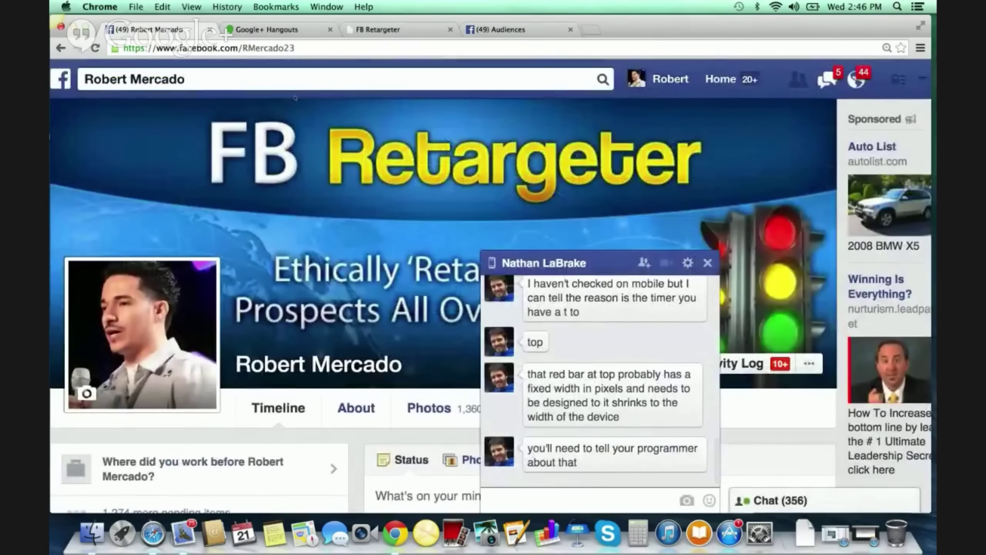
pyautogui.press('super+minus')
pyautogui.press('super+minus')
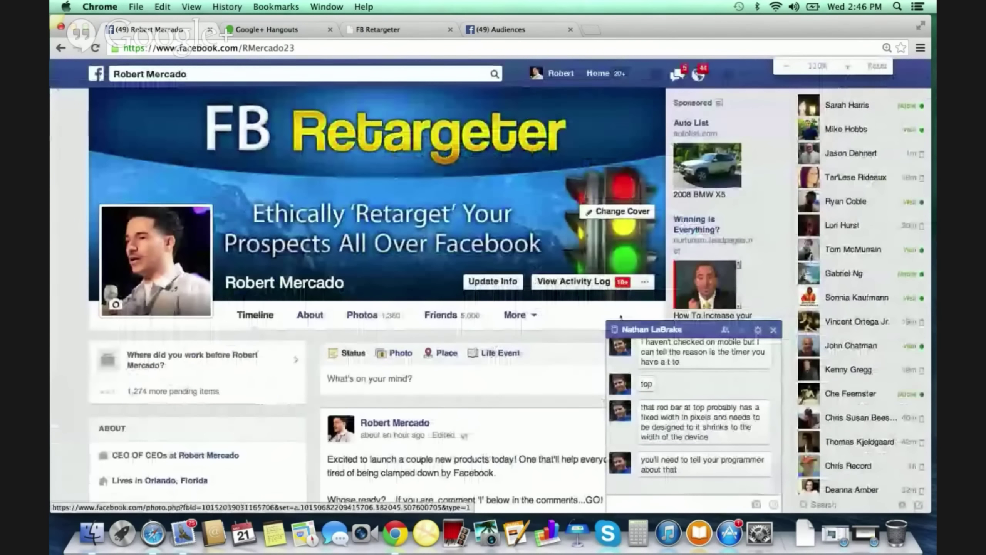
pyautogui.click(442, 74)
pyautogui.write('chris')
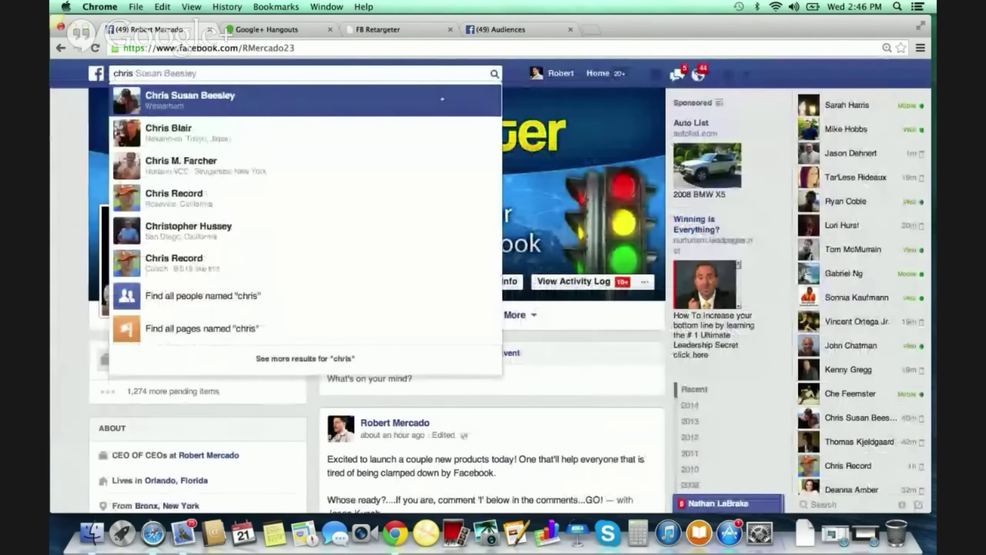
pyautogui.click(442, 103)
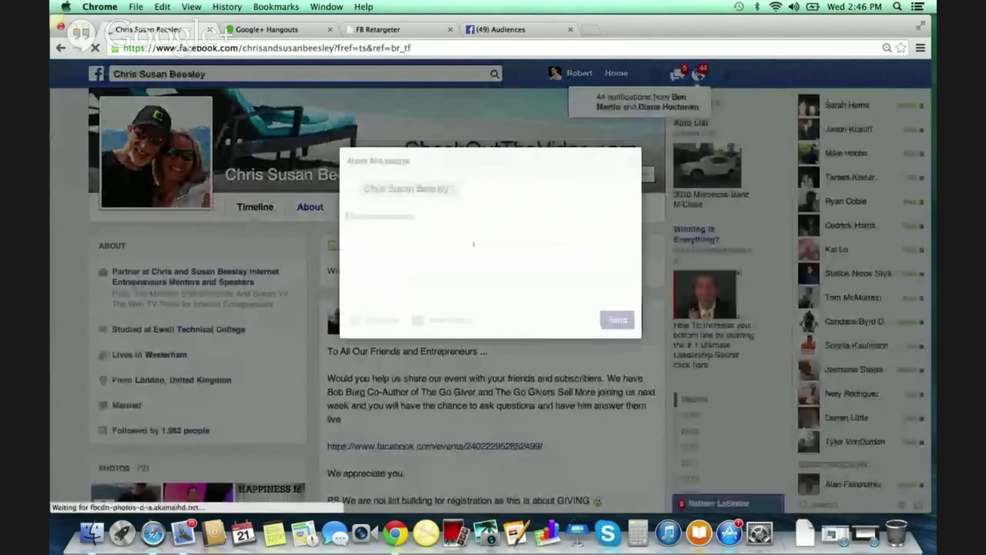
# Send the contact a message with the retargeting URL, without the link preview
pyautogui.press('super+v')
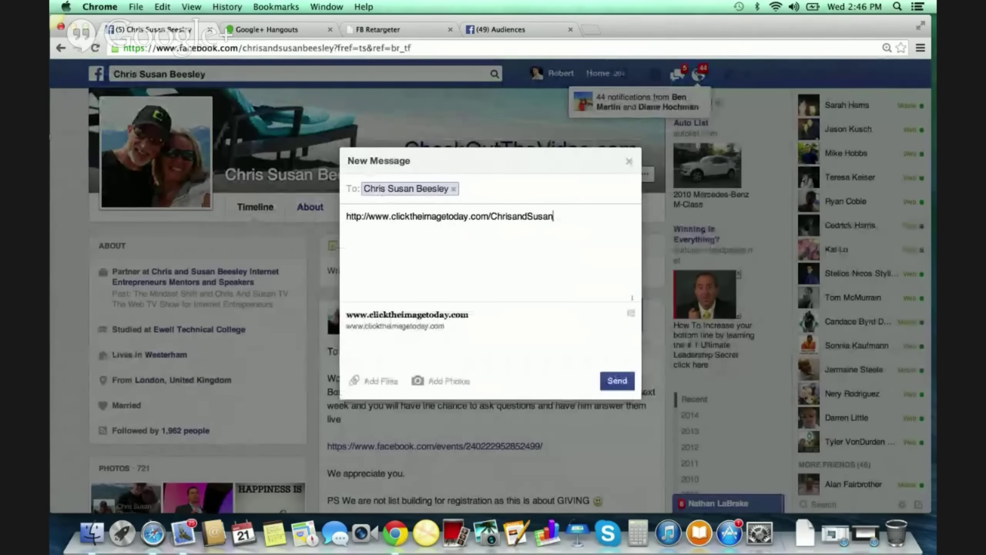
pyautogui.click(631, 314)
pyautogui.click(612, 317)
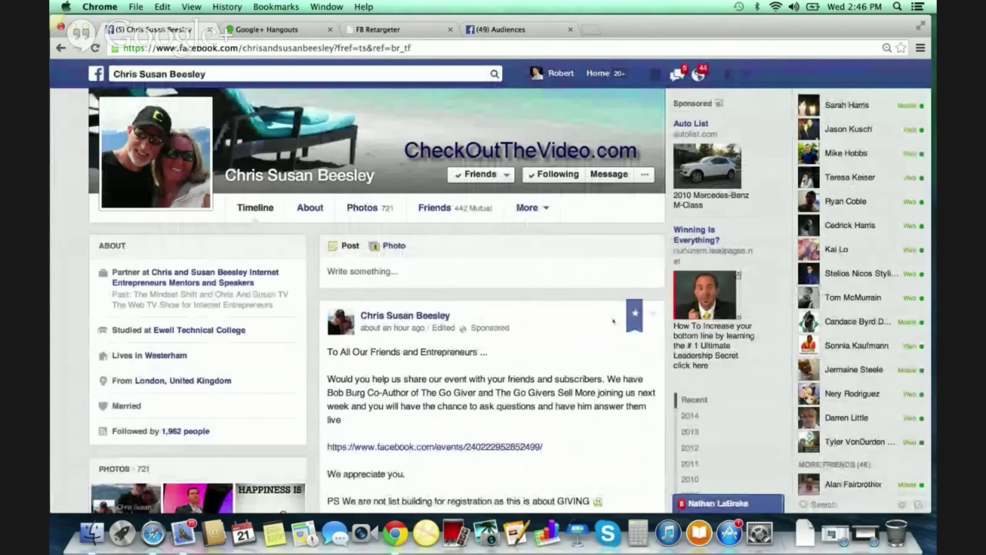
pyautogui.click(591, 30)
pyautogui.write('v')
pyautogui.press('BackSpace')
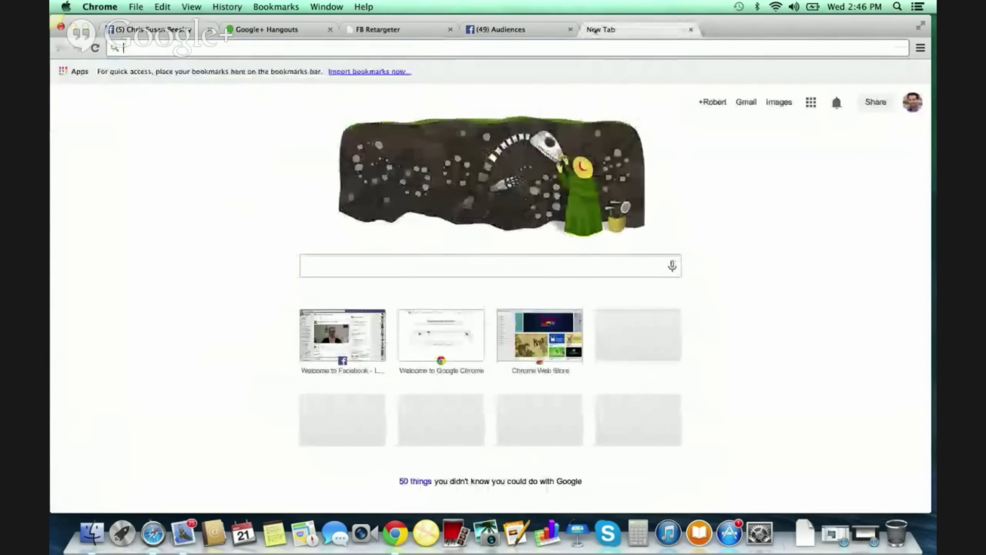
pyautogui.press('super+v')
pyautogui.press('Return')
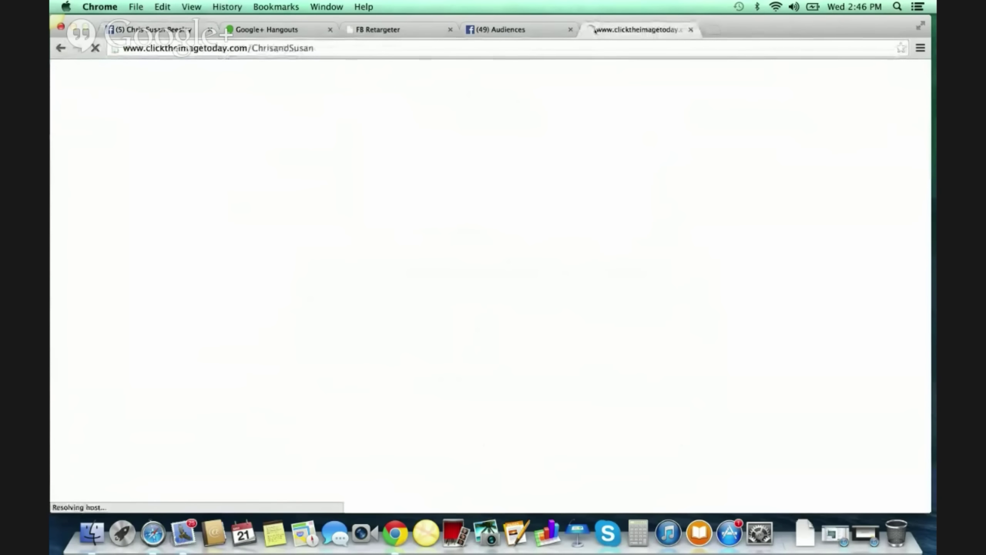
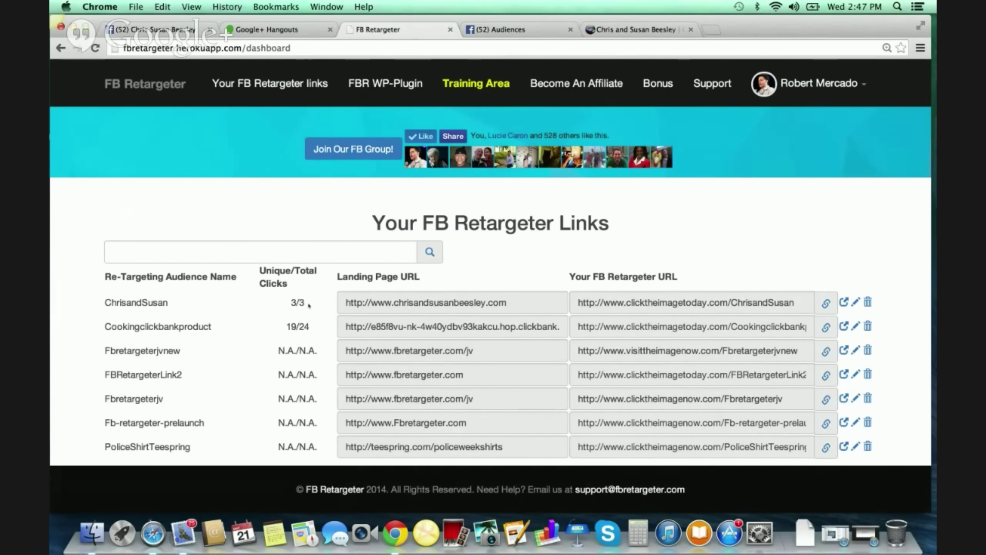
pyautogui.moveTo(306, 304); pyautogui.dragTo(290, 304)
pyautogui.click(712, 30)
pyautogui.write('www.clicktheimagetoday.com/ChrisandSusan')
pyautogui.press('Return')
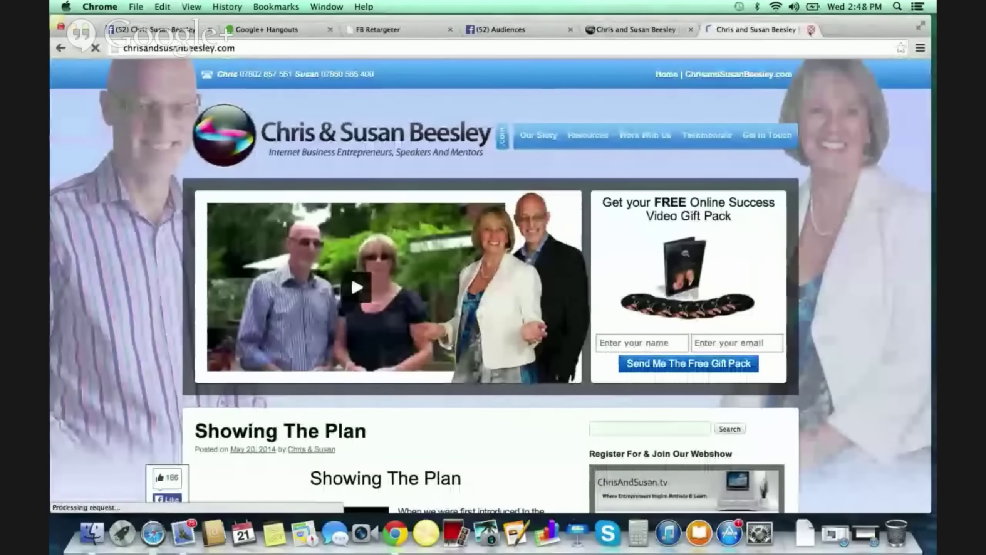
pyautogui.click(811, 30)
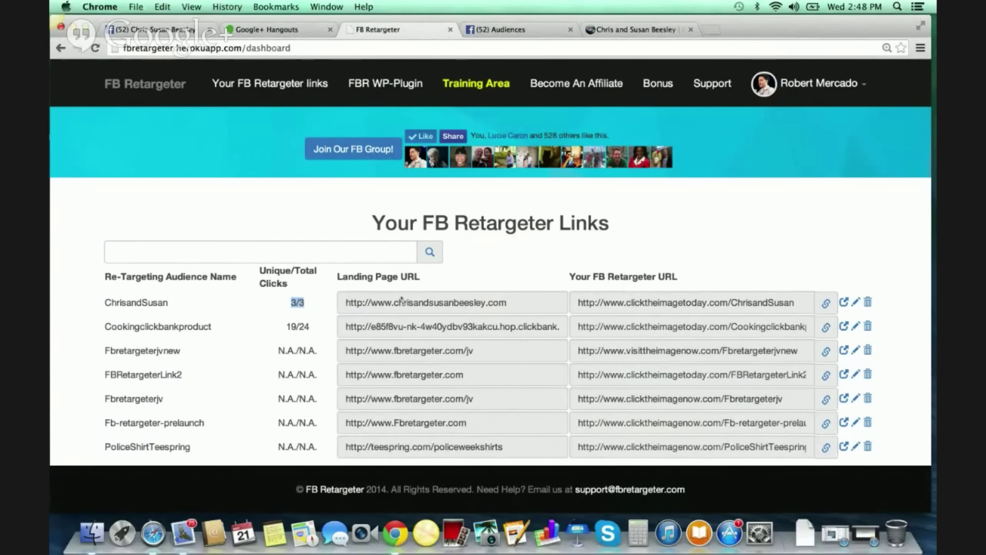
pyautogui.click(517, 306)
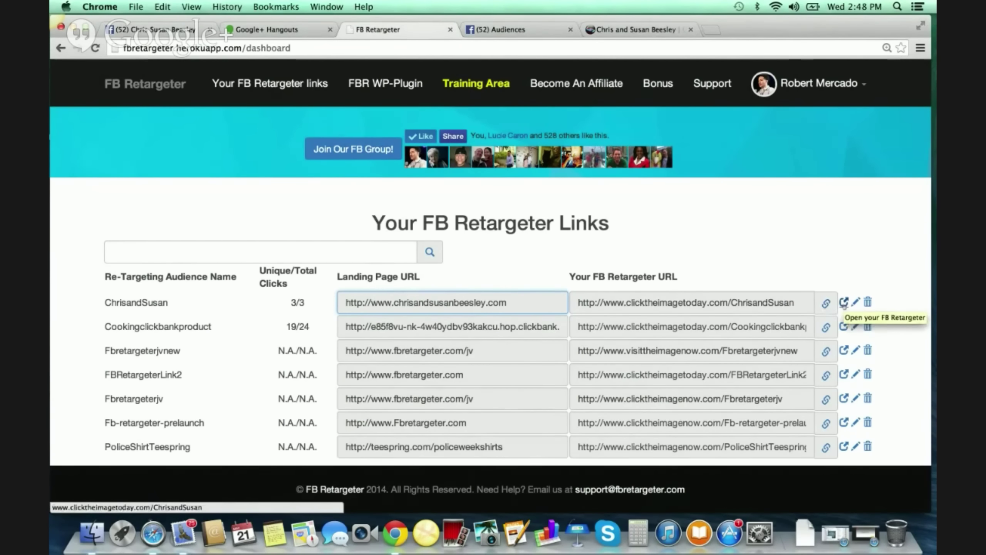
pyautogui.click(844, 302)
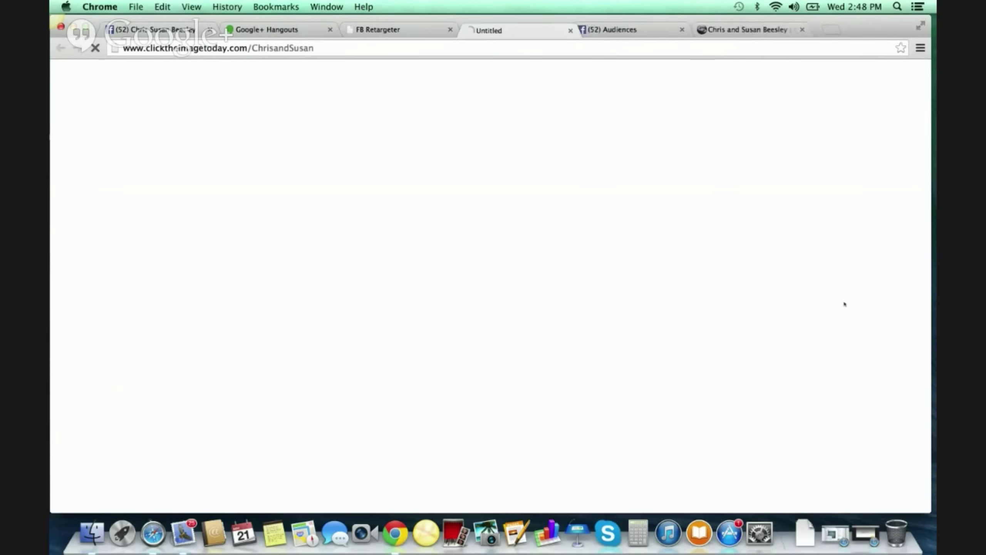
pyautogui.click(570, 29)
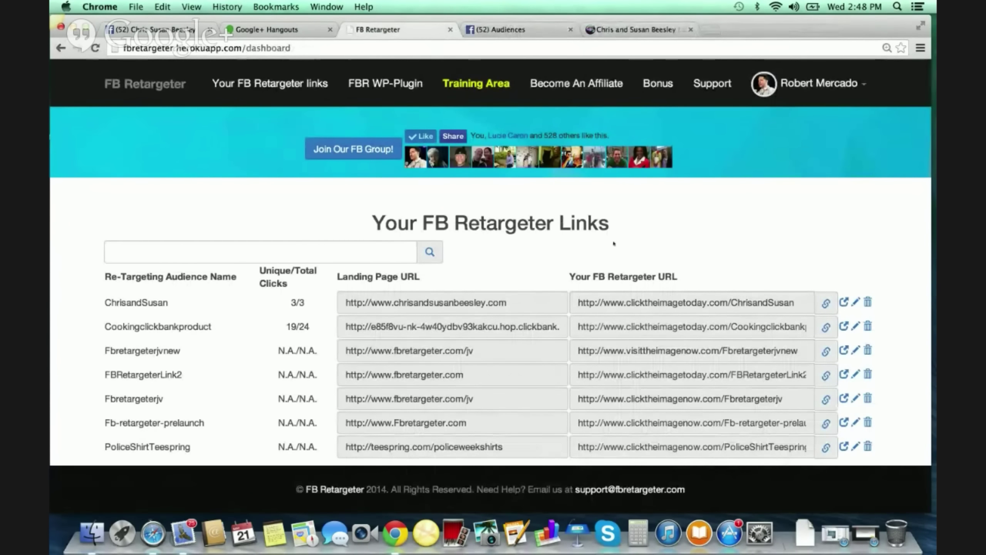
# Change the ChrisandSusan audience retention from 30 to 180 days, create it, and confirm
pyautogui.click(548, 30)
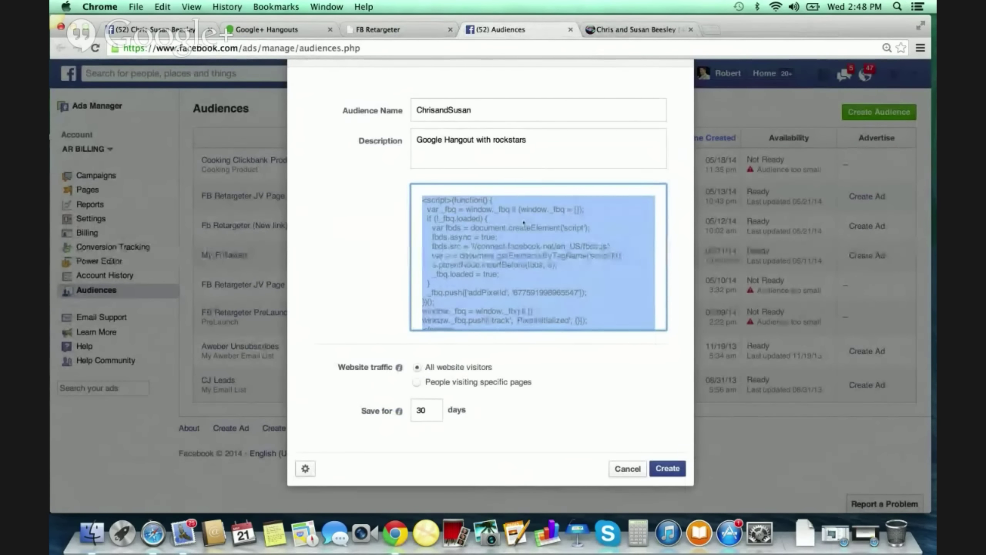
pyautogui.click(435, 408)
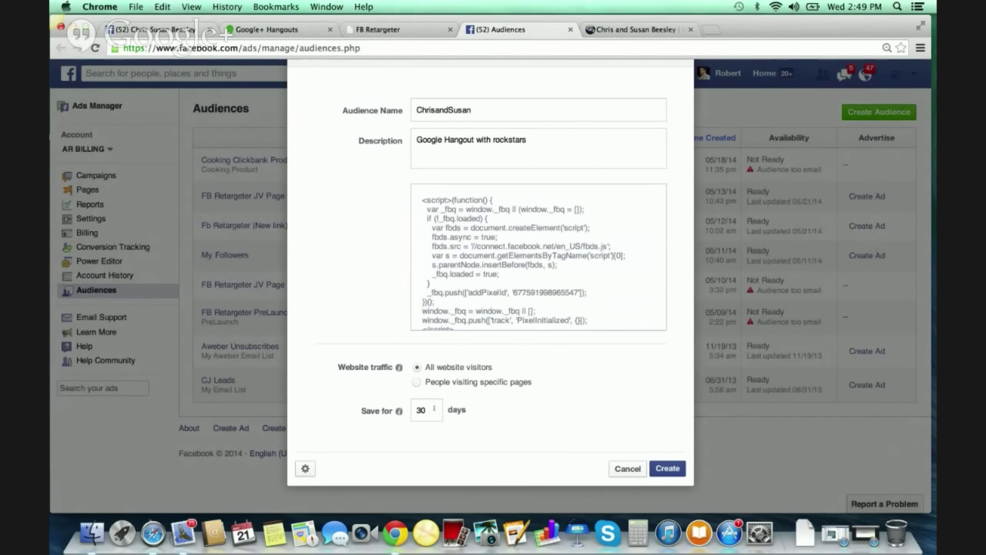
pyautogui.press('BackSpace')
pyautogui.press('BackSpace')
pyautogui.write('180')
pyautogui.click(667, 469)
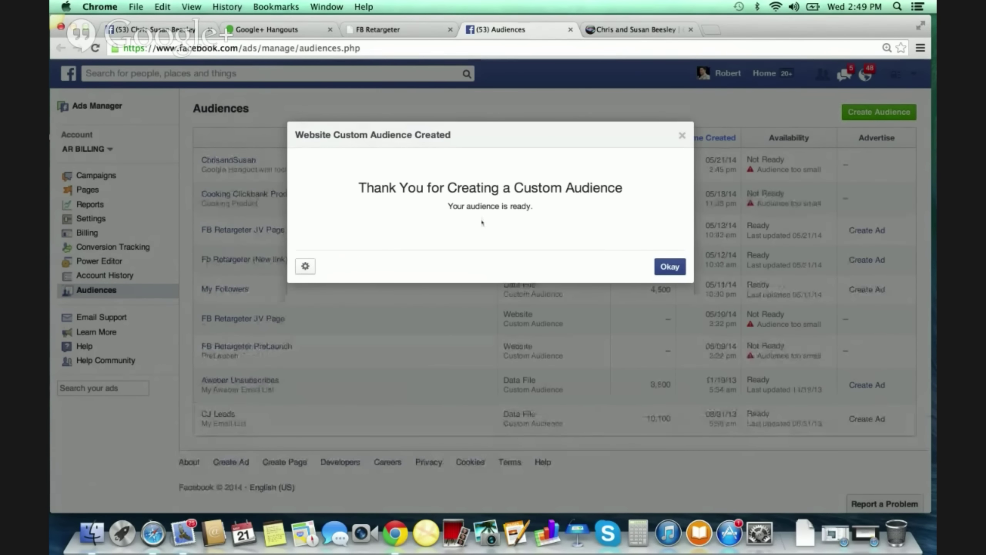
pyautogui.click(670, 267)
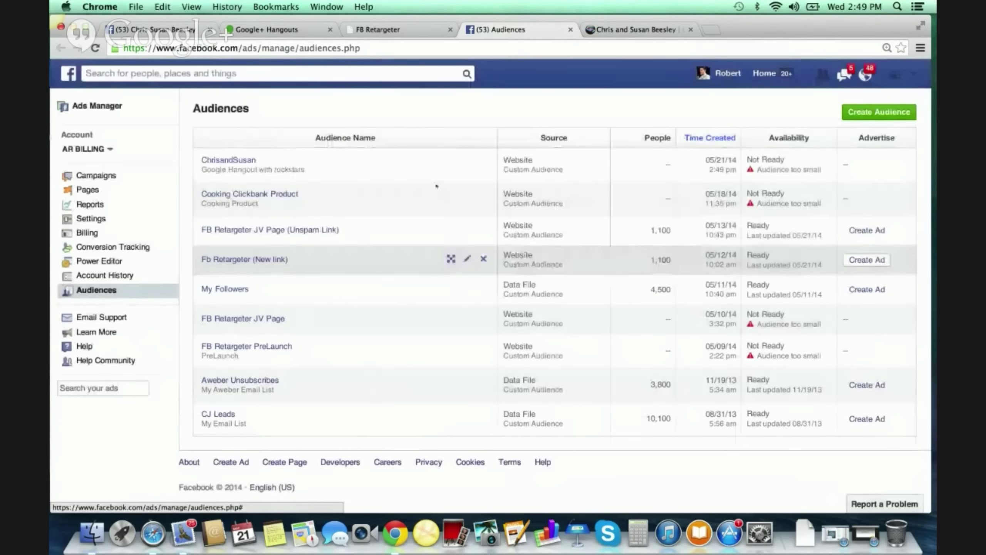
pyautogui.moveTo(233, 160)
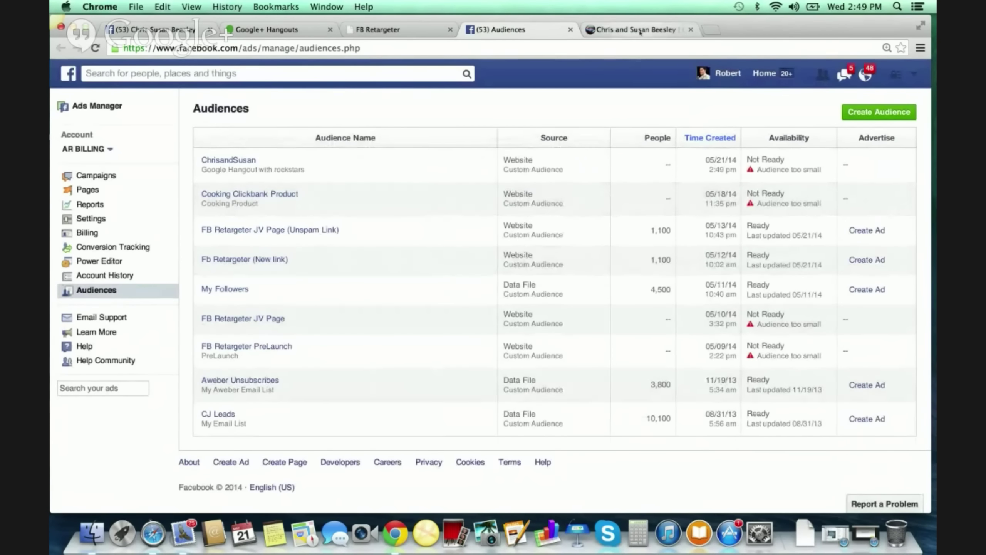
pyautogui.click(393, 35)
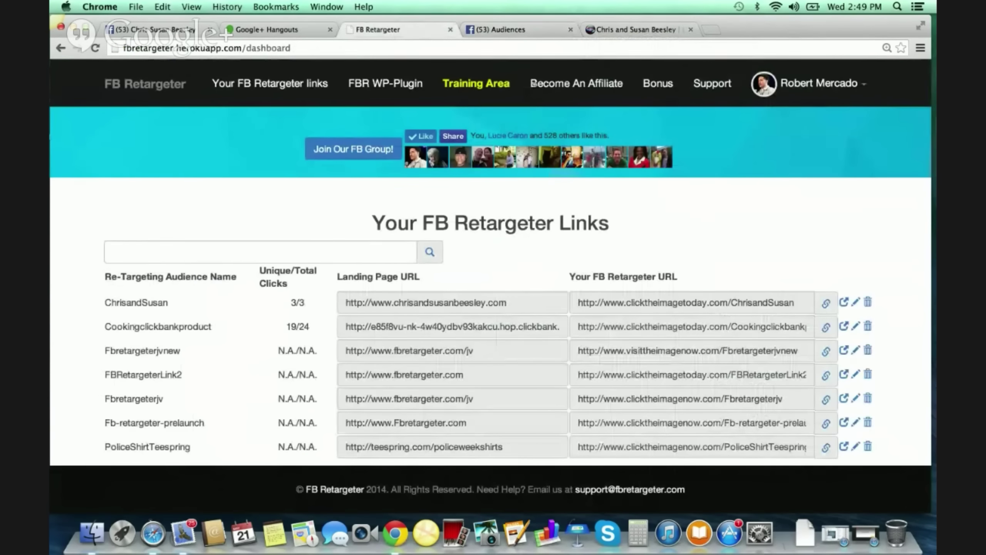
pyautogui.click(527, 31)
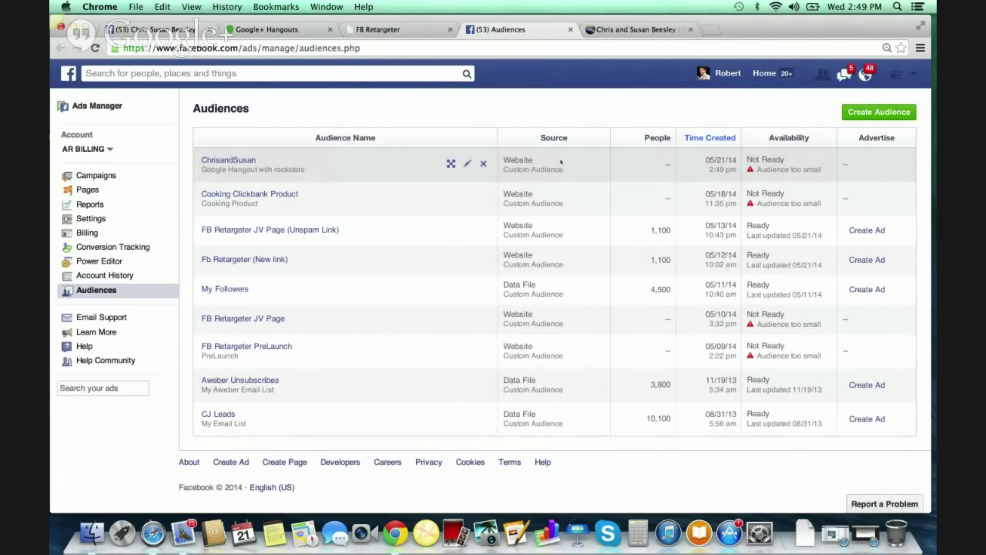
pyautogui.click(408, 29)
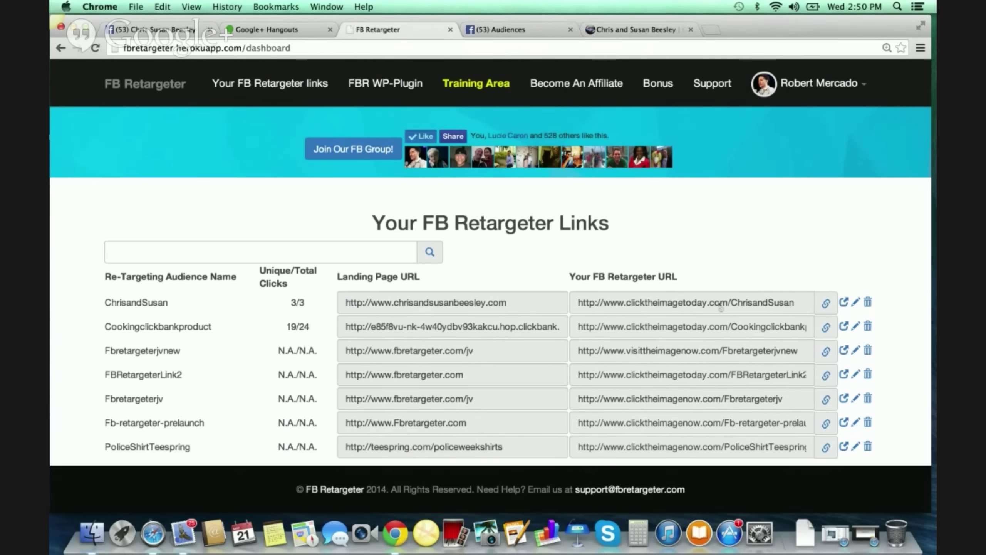
pyautogui.click(525, 33)
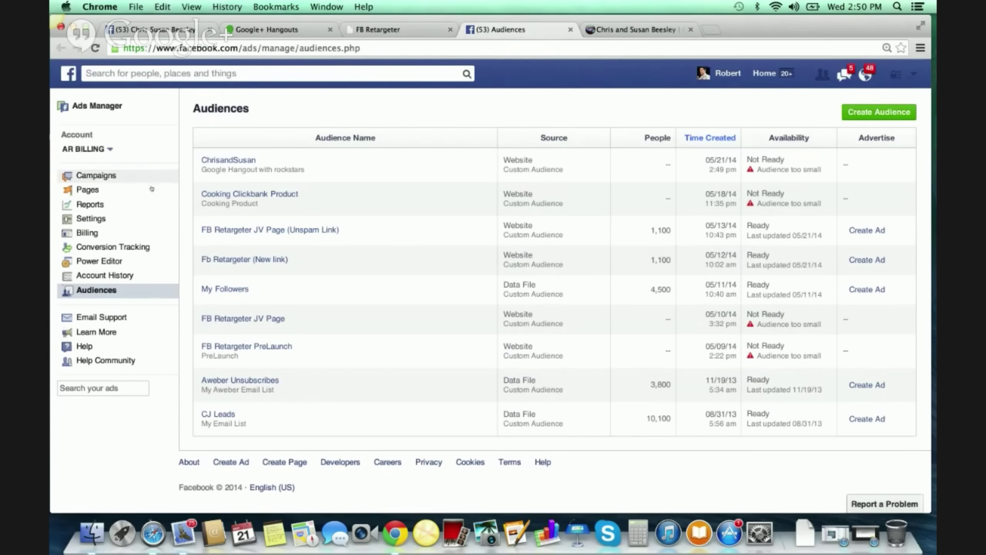
# Start a Clicks to Website campaign with the clicktheimagetoday.com/ChrisandSusan URL as destination
pyautogui.click(95, 182)
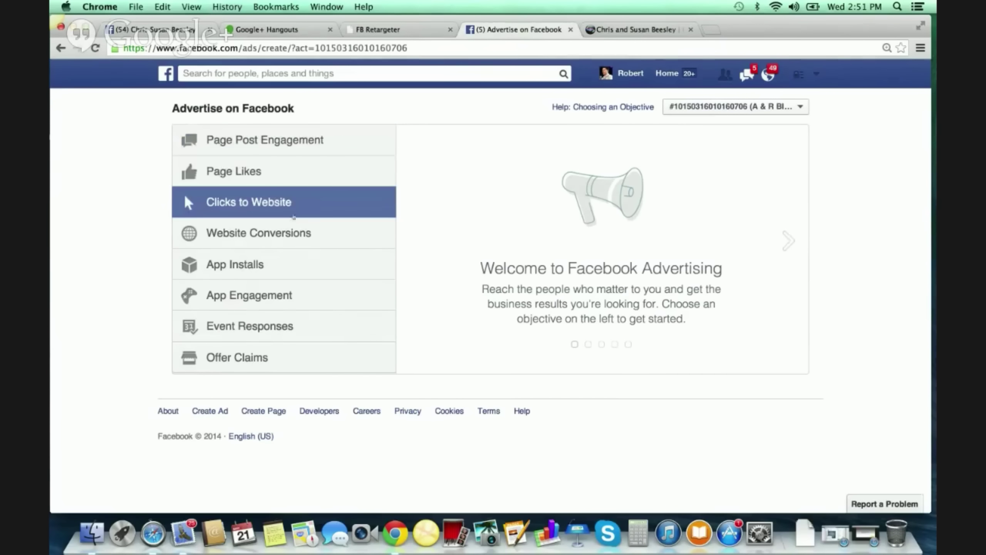
pyautogui.click(185, 195)
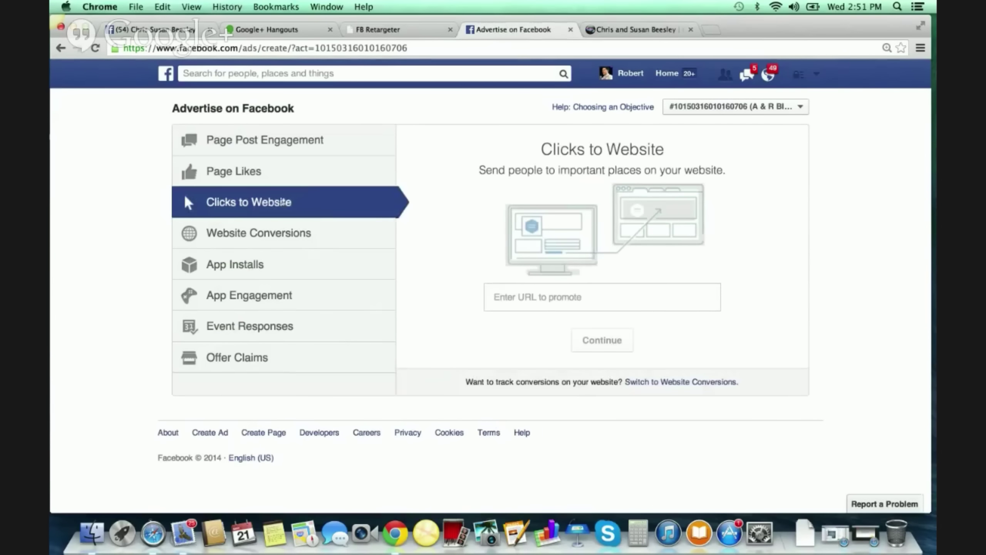
pyautogui.click(514, 295)
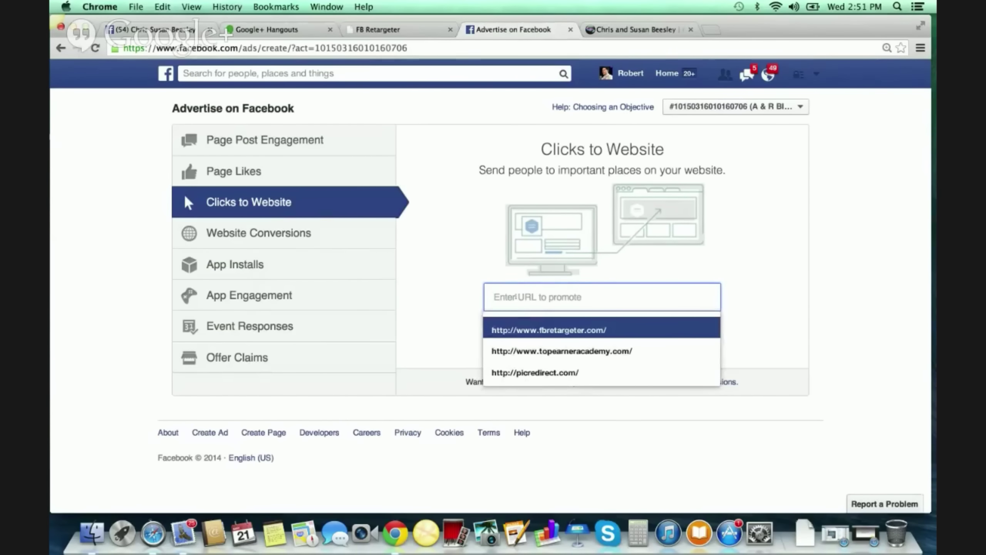
pyautogui.write('http://www.clicktheimagetoday.com/ChrisandSusan')
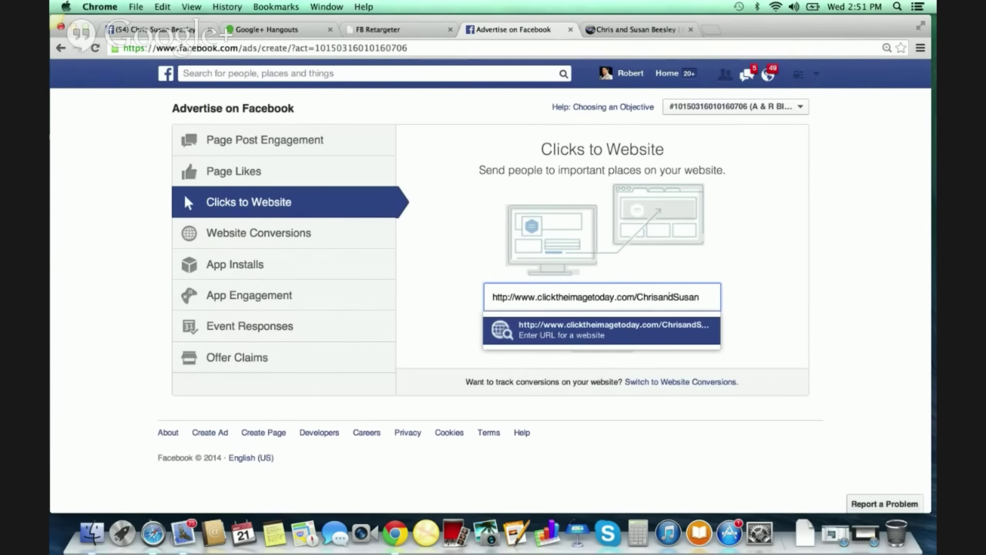
pyautogui.press('Return')
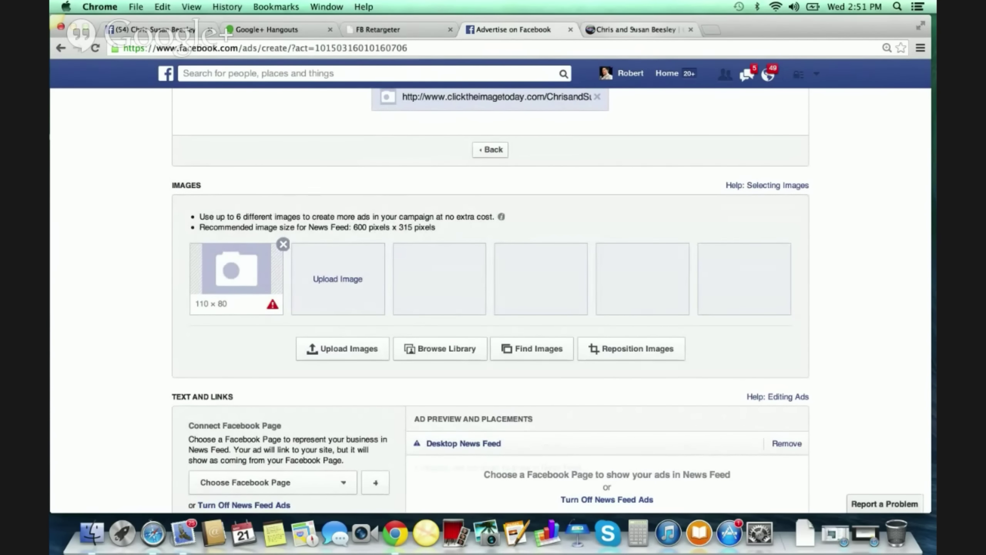
pyautogui.hotkey('ctrl', 'Tab')
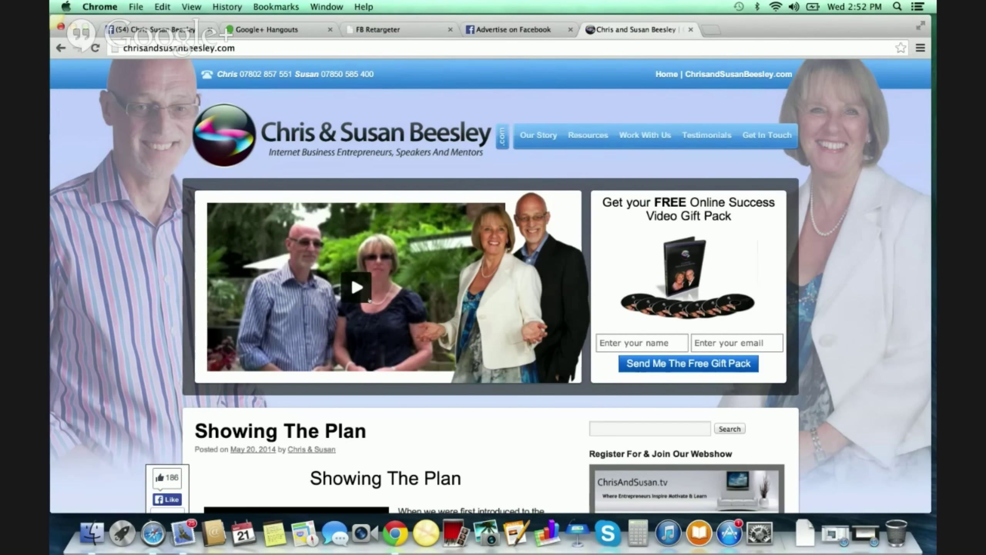
pyautogui.click(533, 28)
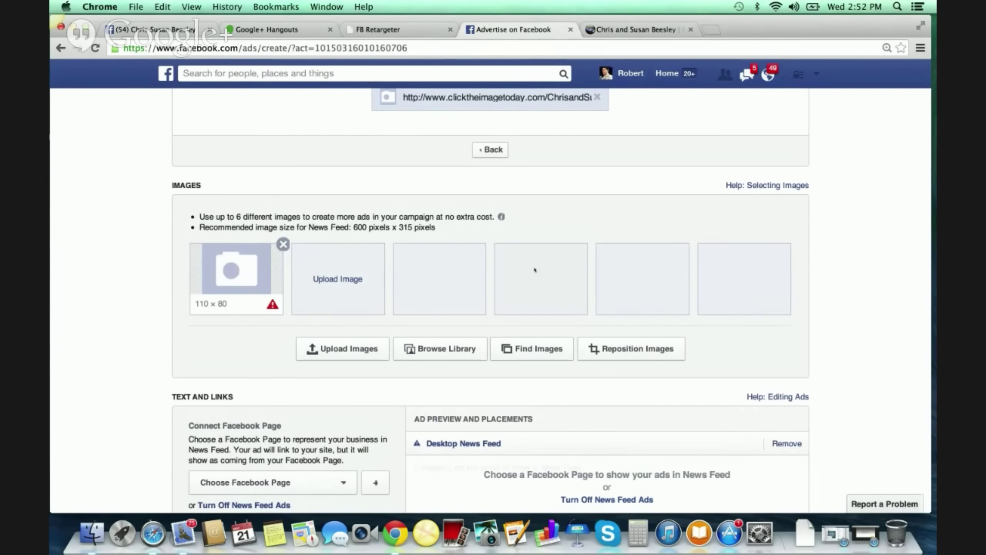
# Enter the ad headline 'Thank you for visiting!'
pyautogui.scroll(-5, 535, 270)
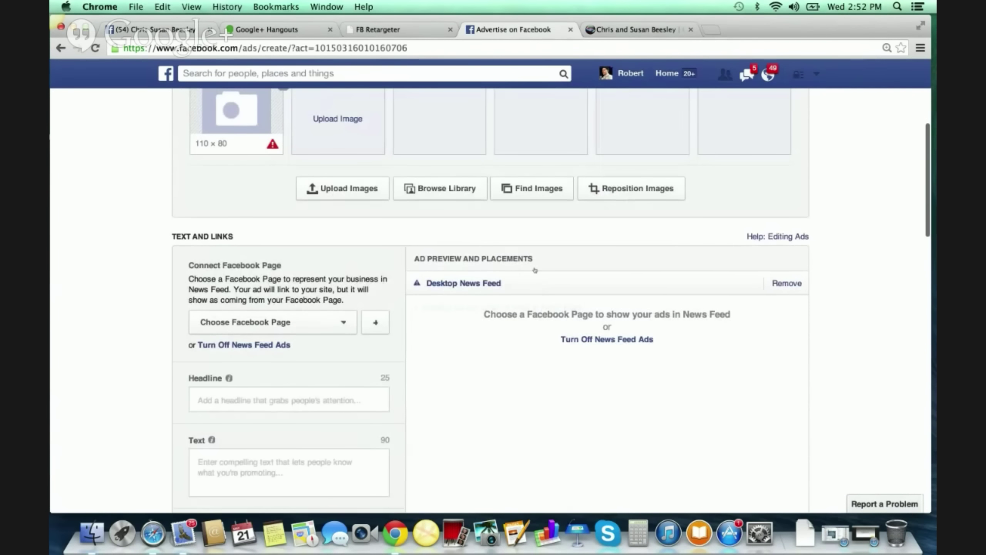
pyautogui.scroll(-6, 535, 270)
pyautogui.click(285, 213)
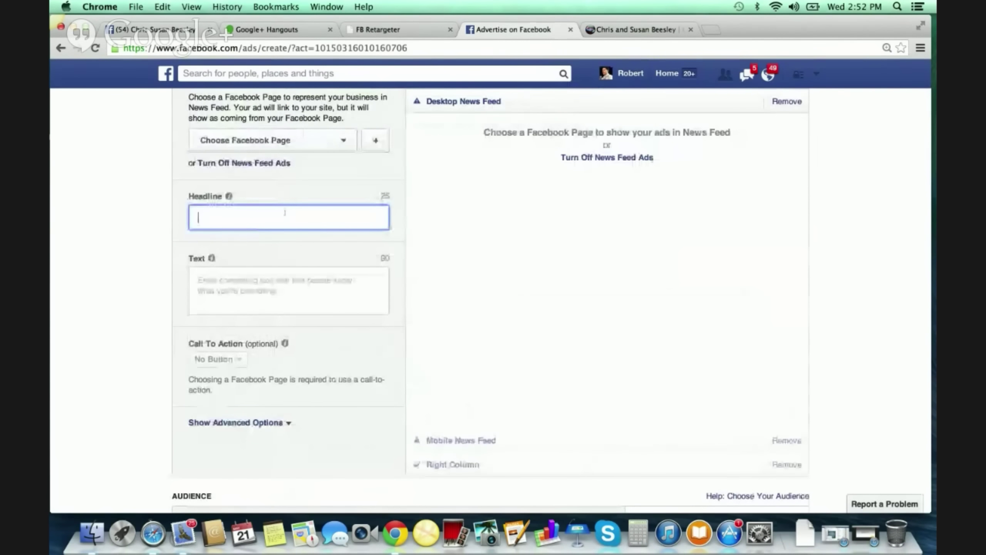
pyautogui.write('Thank you for ')
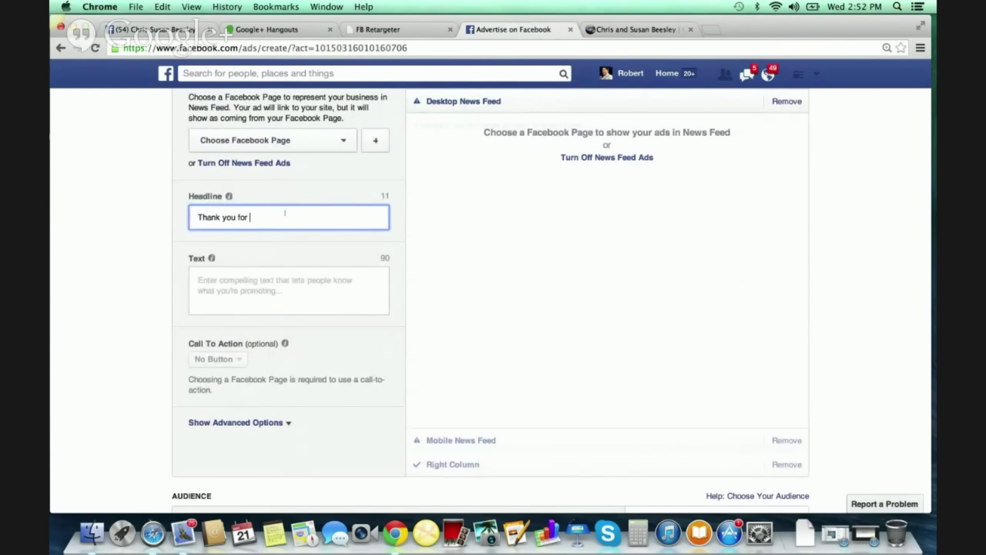
pyautogui.write('visiting!')
# Write the body text 'We appreciate it. Click here to revisit.', correcting typos along the way
pyautogui.click(264, 278)
pyautogui.write('We appre')
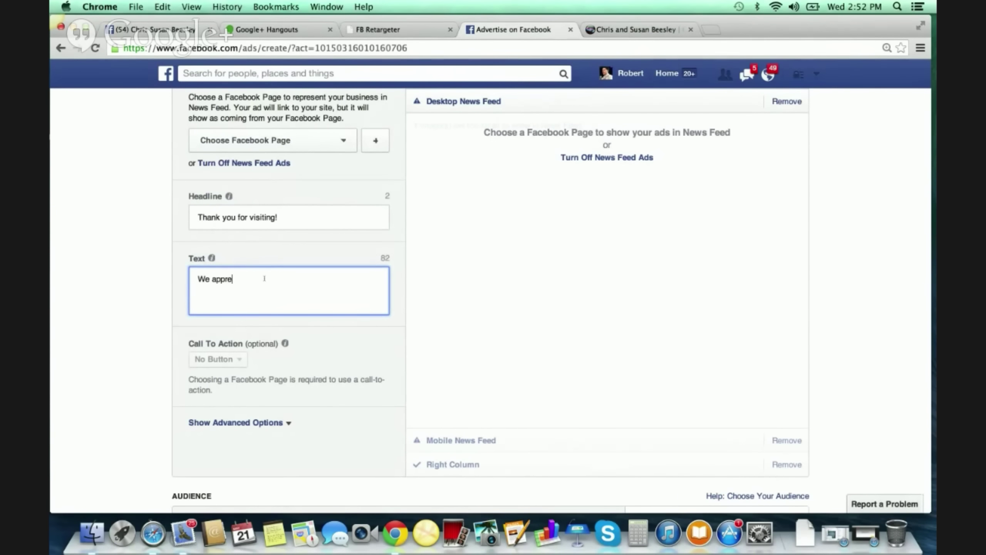
pyautogui.write('ciate it, and')
pyautogui.press('BackSpace')
pyautogui.press('BackSpace')
pyautogui.press('BackSpace')
pyautogui.press('BackSpace')
pyautogui.press('BackSpace')
pyautogui.write('. Click he')
pyautogui.press('BackSpace')
pyautogui.press('BackSpace')
pyautogui.press('BackSpace')
pyautogui.press('BackSpace')
pyautogui.press('BackSpace')
pyautogui.press('BackSpace')
pyautogui.press('BackSpace')
pyautogui.press('BackSpace')
pyautogui.write('lick here to revist')
pyautogui.press('BackSpace')
pyautogui.press('BackSpace')
pyautogui.write('sit.')
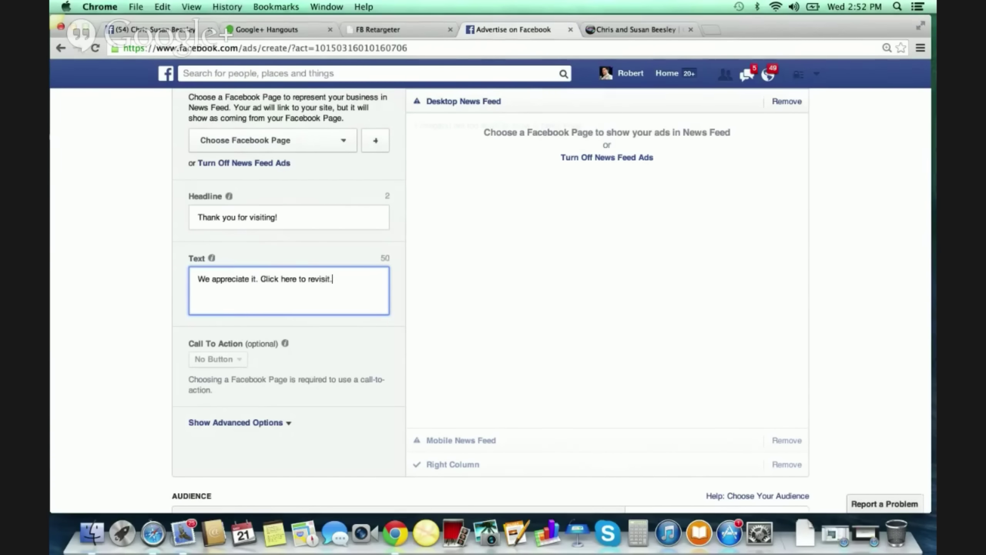
pyautogui.scroll(-3, 467, 304)
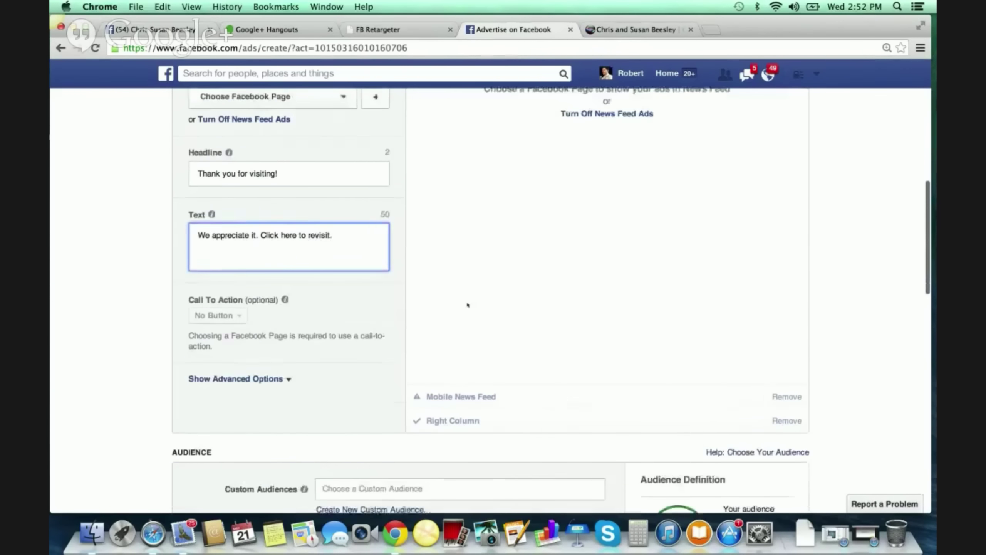
# Scroll down to the audience section, open the Custom Audiences dropdown, and readjust page zoom
pyautogui.scroll(-2, 468, 305)
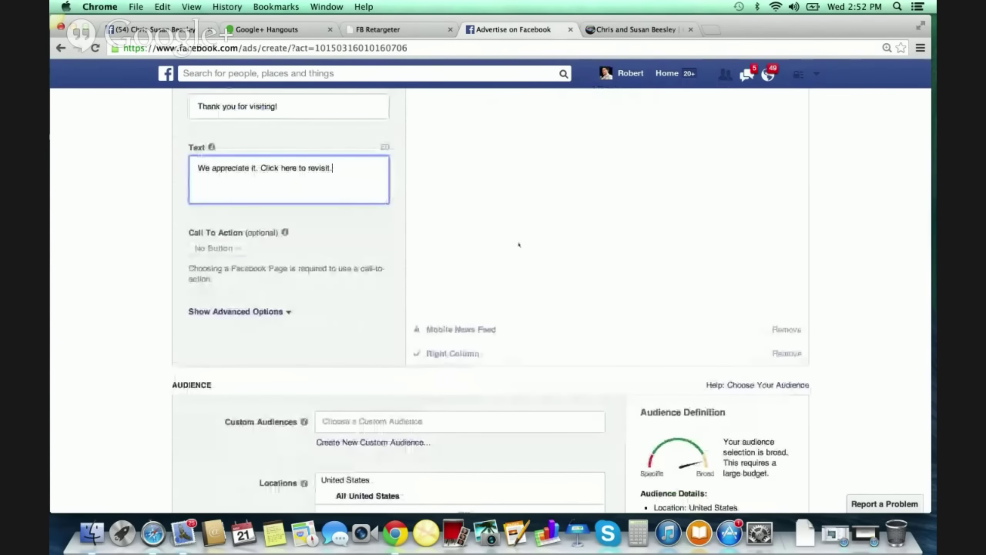
pyautogui.scroll(-4, 519, 245)
pyautogui.scroll(-3, 519, 245)
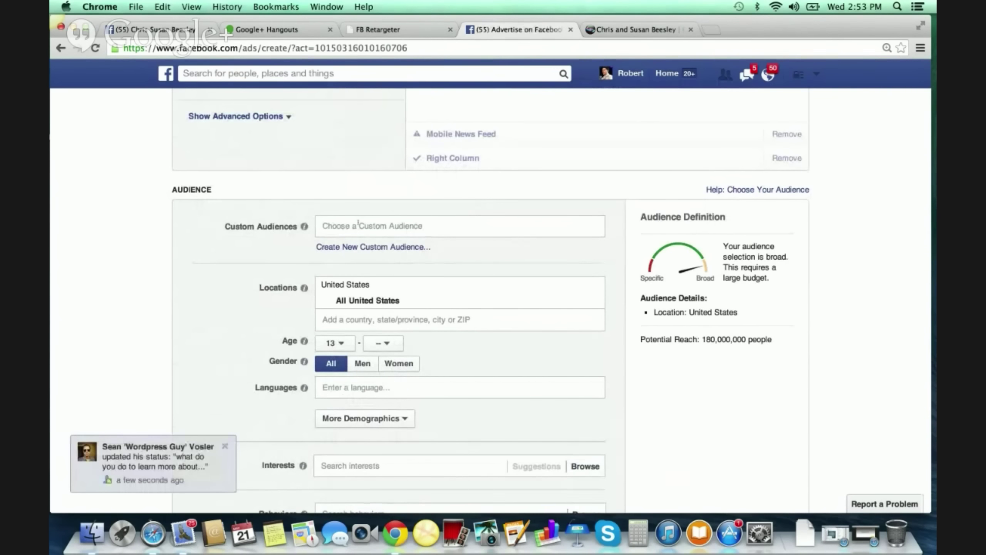
pyautogui.click(360, 223)
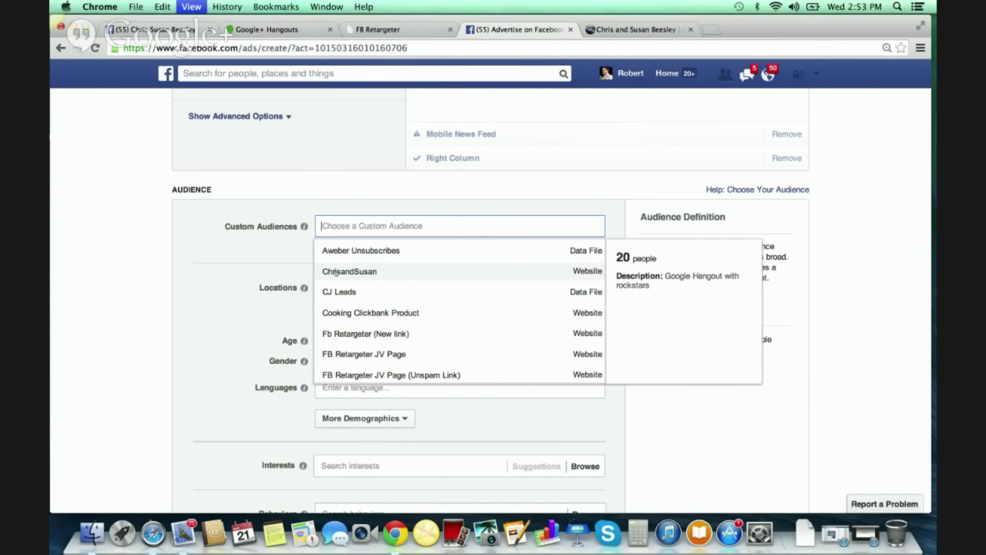
pyautogui.press('super+equal')
pyautogui.press('super+equal')
pyautogui.press('super+minus')
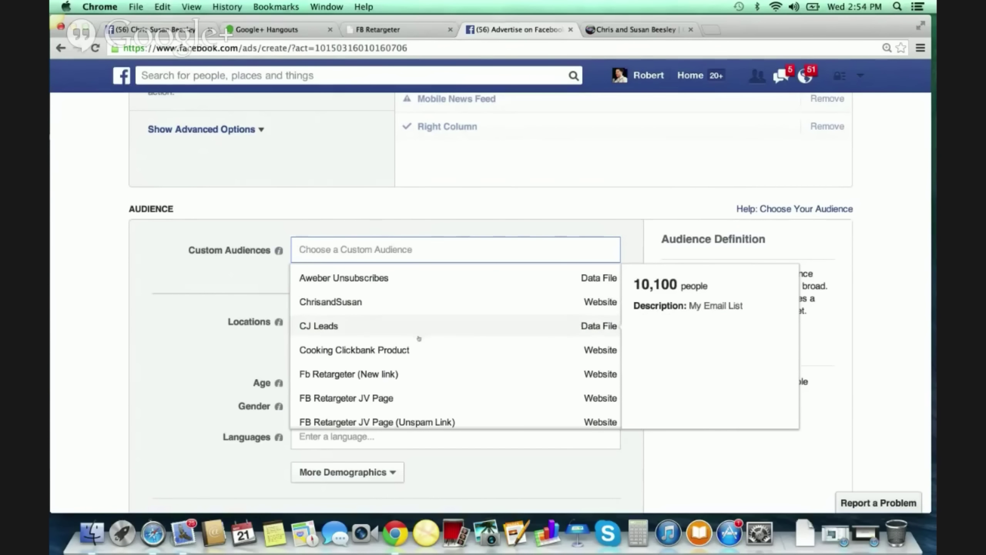
# Target the CJ Leads custom audience and remove United States from the locations
pyautogui.click(392, 329)
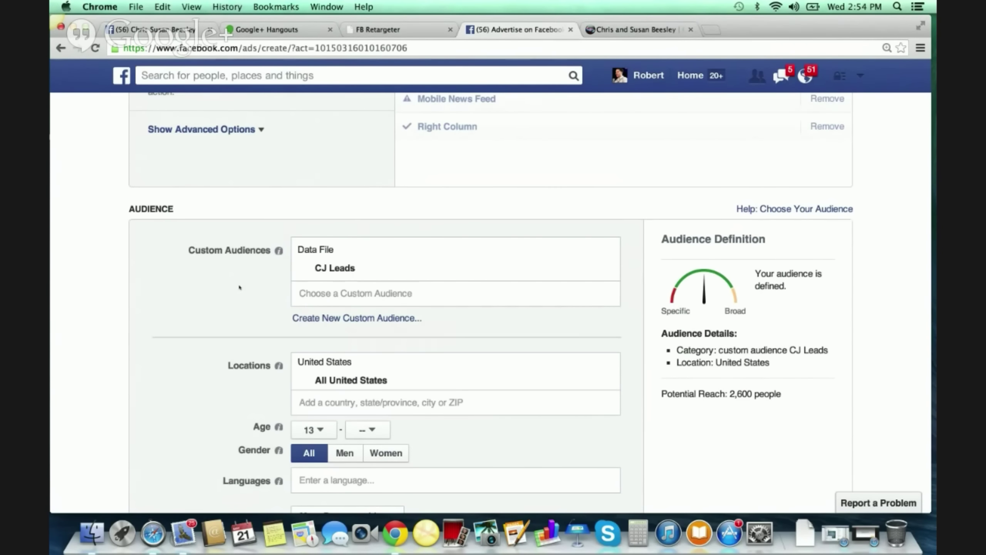
pyautogui.scroll(-5, 239, 288)
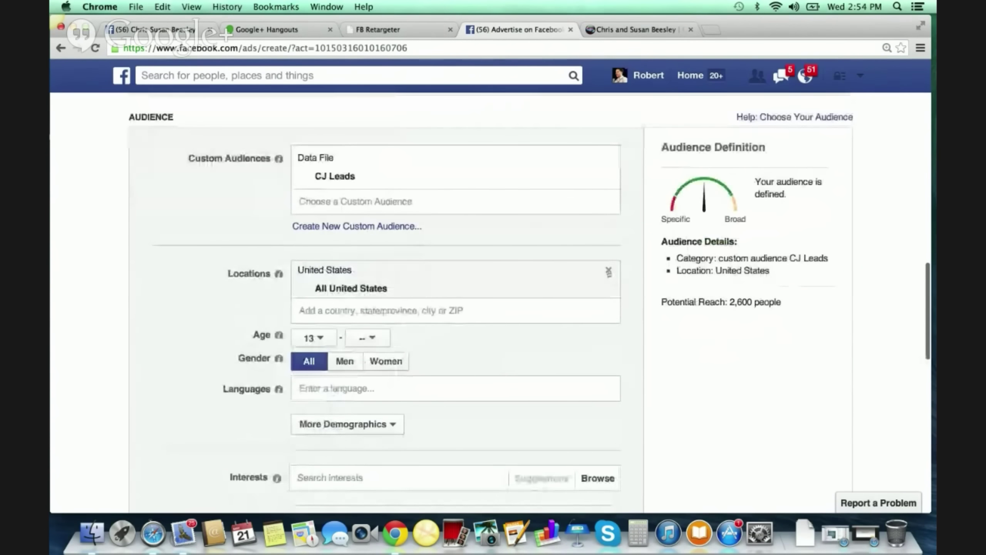
pyautogui.click(608, 272)
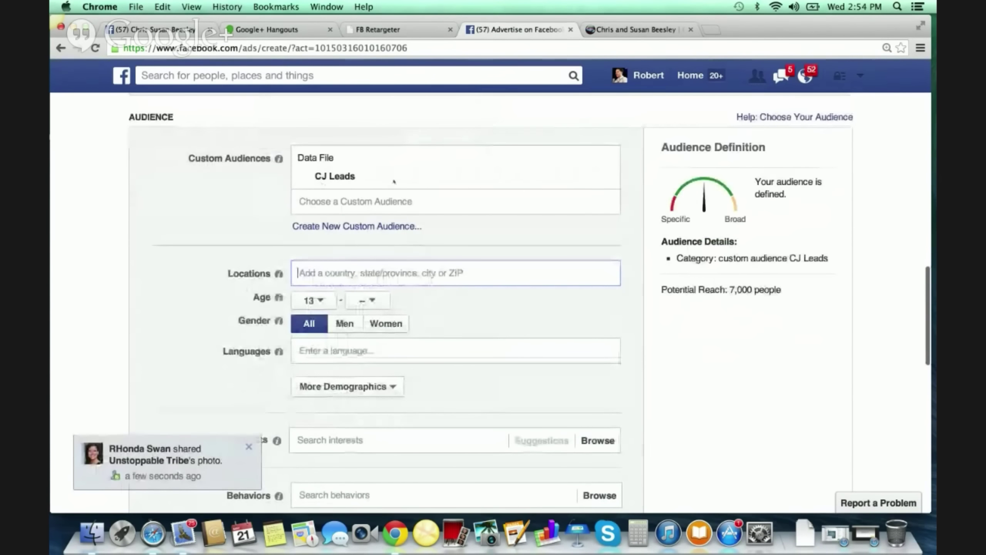
pyautogui.scroll(-4, 154, 305)
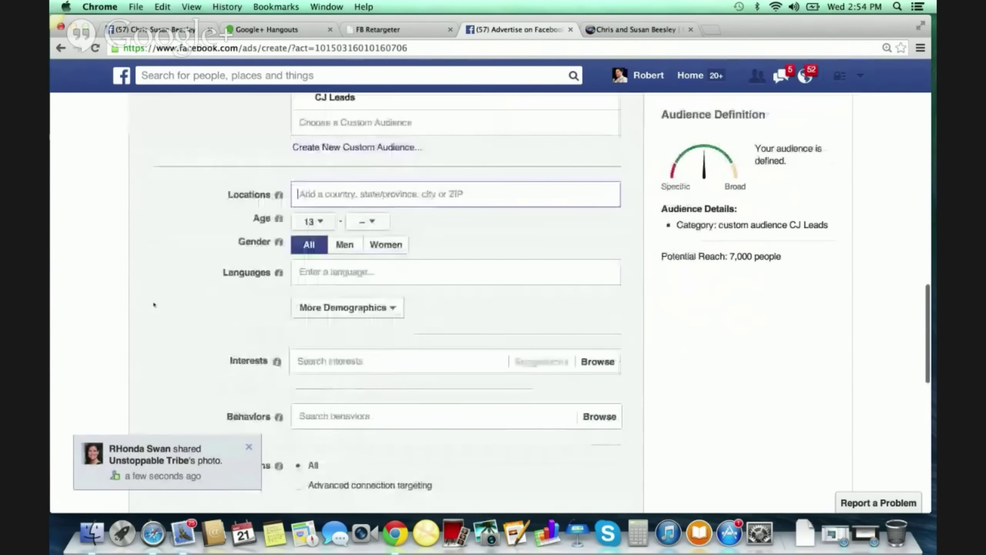
pyautogui.scroll(-20, 154, 305)
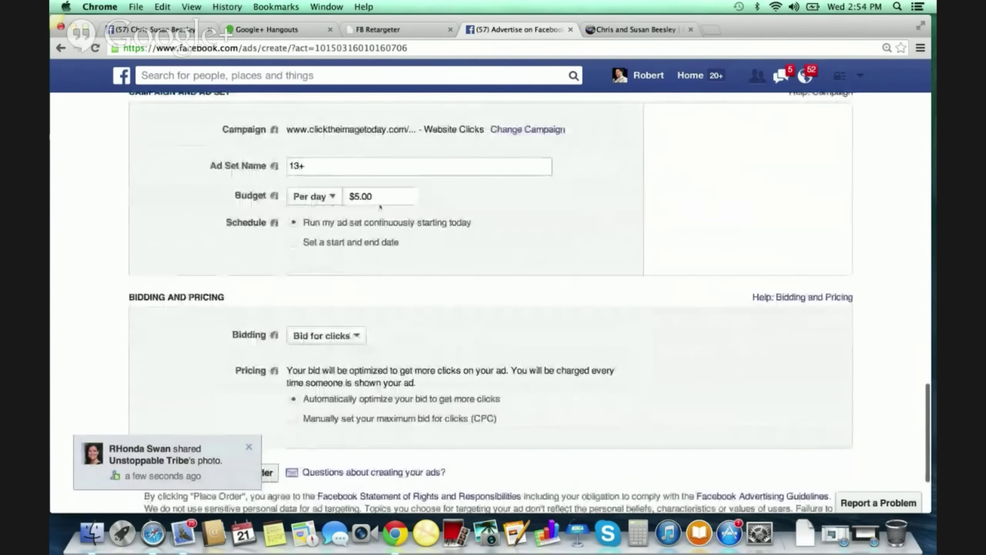
pyautogui.scroll(1, 381, 210)
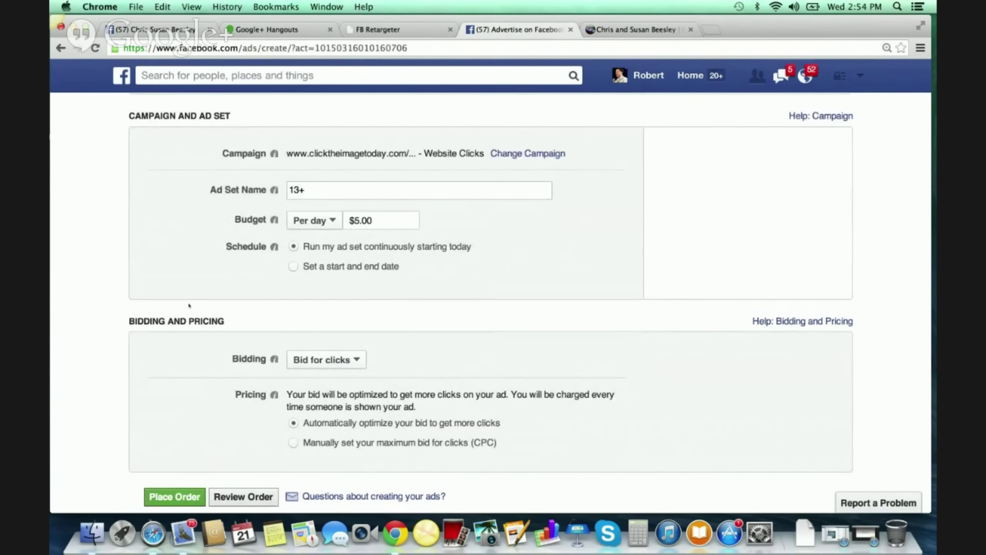
pyautogui.scroll(2, 189, 305)
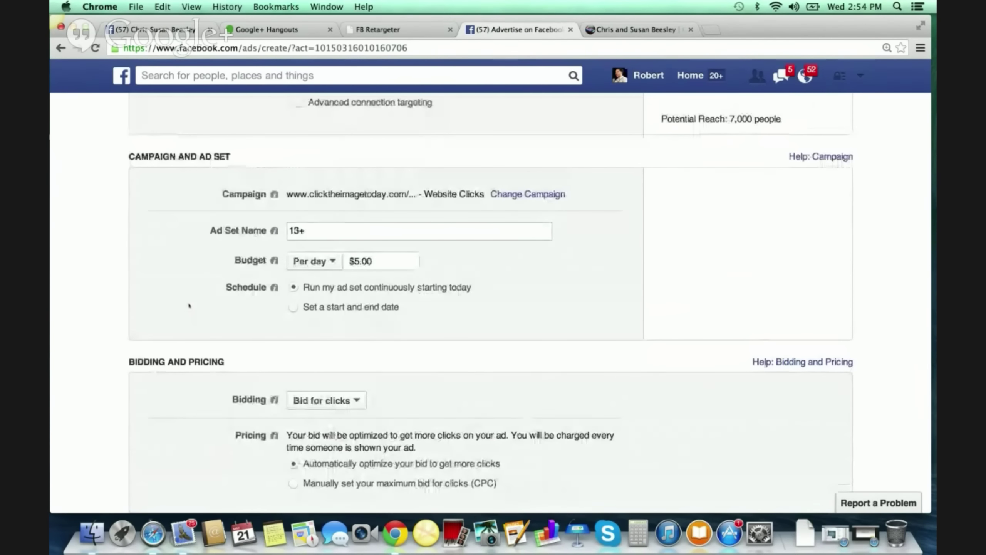
pyautogui.scroll(10, 189, 306)
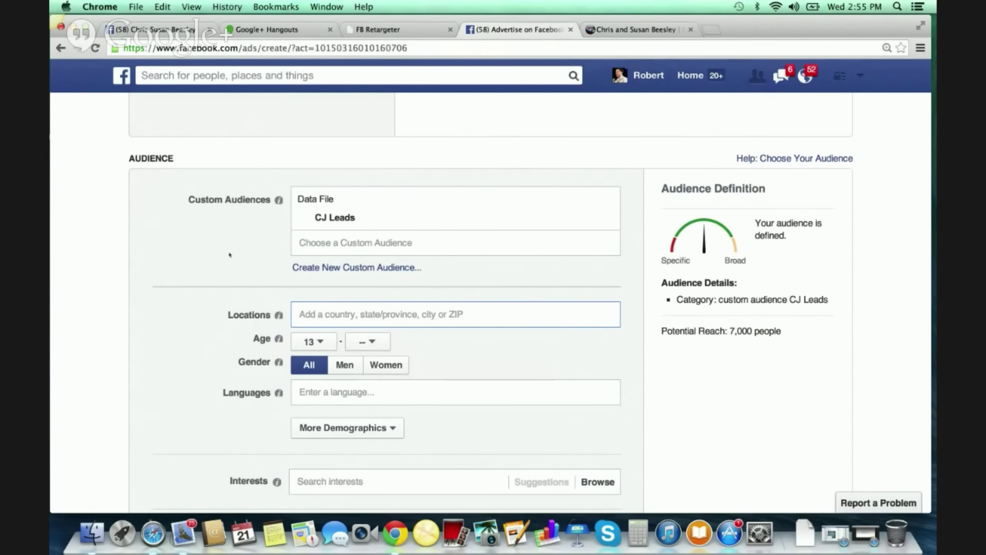
# Remove the CJ Leads custom audience and open the Interests browse list
pyautogui.moveTo(426, 221)
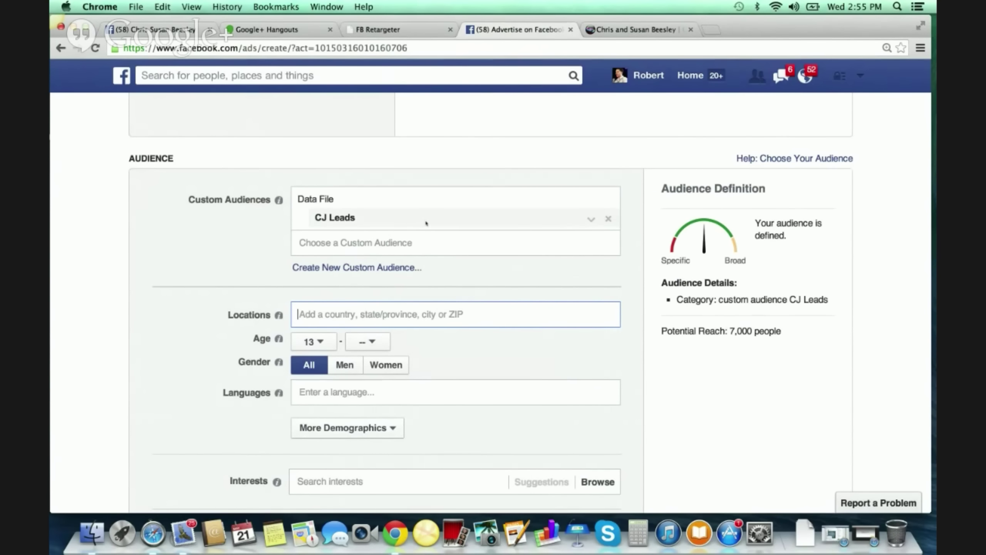
pyautogui.click(608, 219)
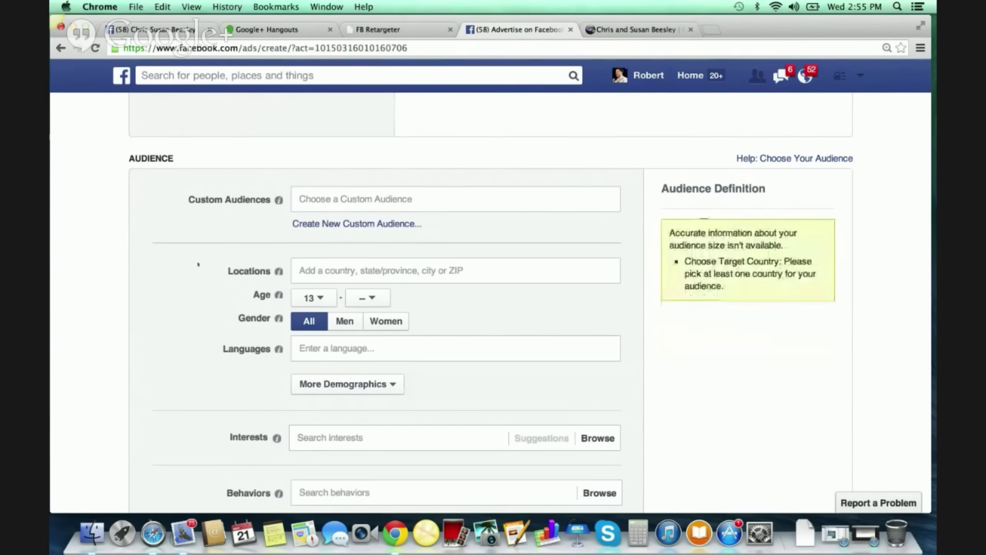
pyautogui.scroll(-5, 198, 264)
pyautogui.scroll(-5, 198, 265)
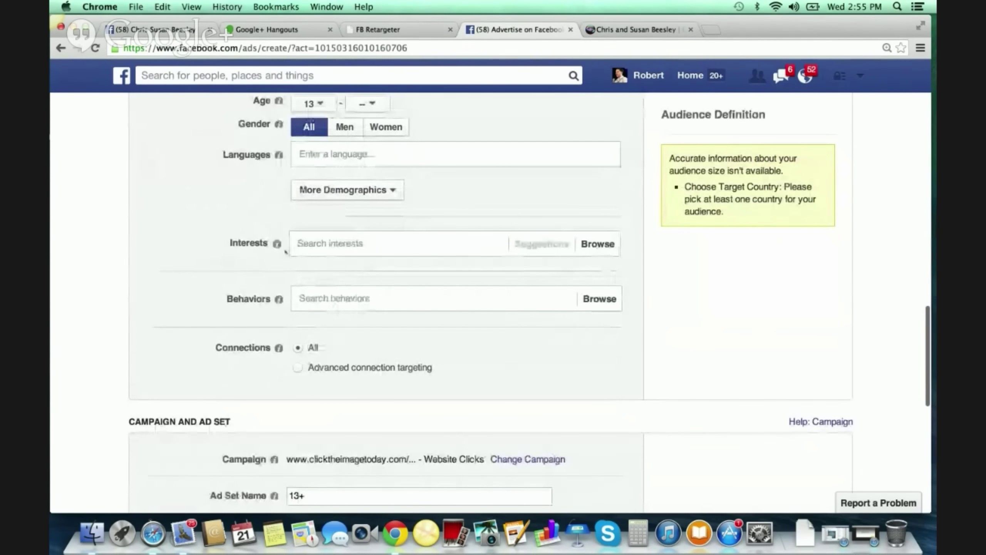
pyautogui.click(389, 243)
pyautogui.click(598, 244)
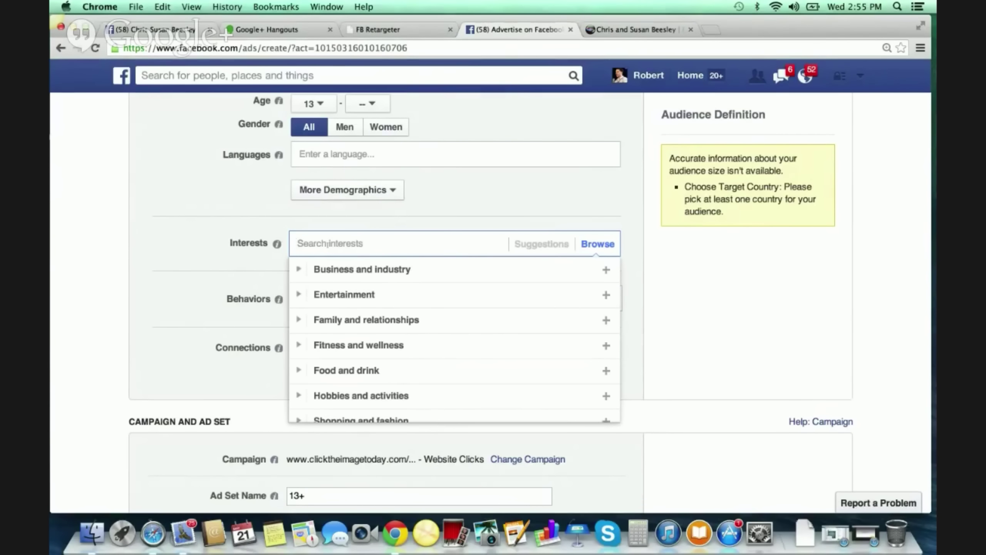
# Add 'internet marketing' and 'internet marketing for newbies' as targeted interests
pyautogui.write('internet marketing')
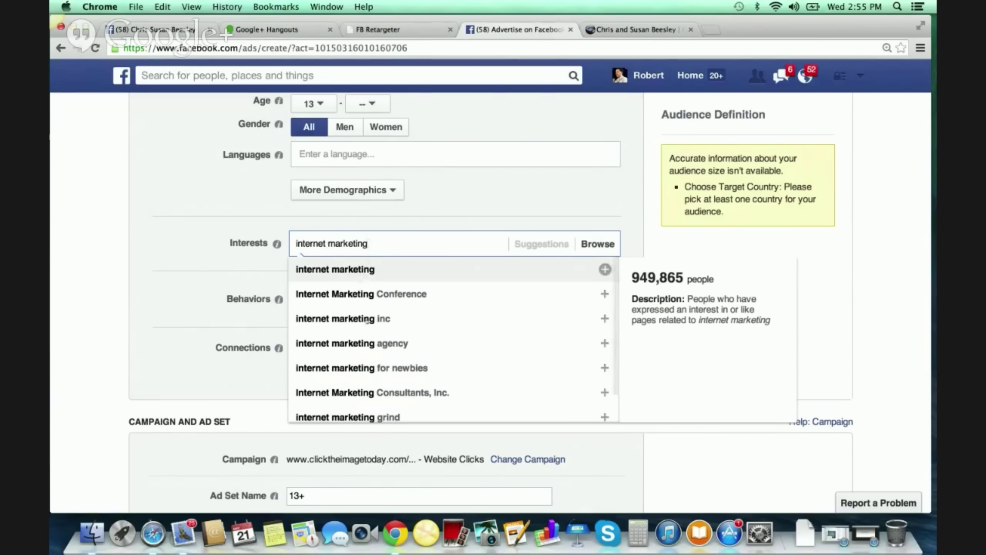
pyautogui.click(351, 272)
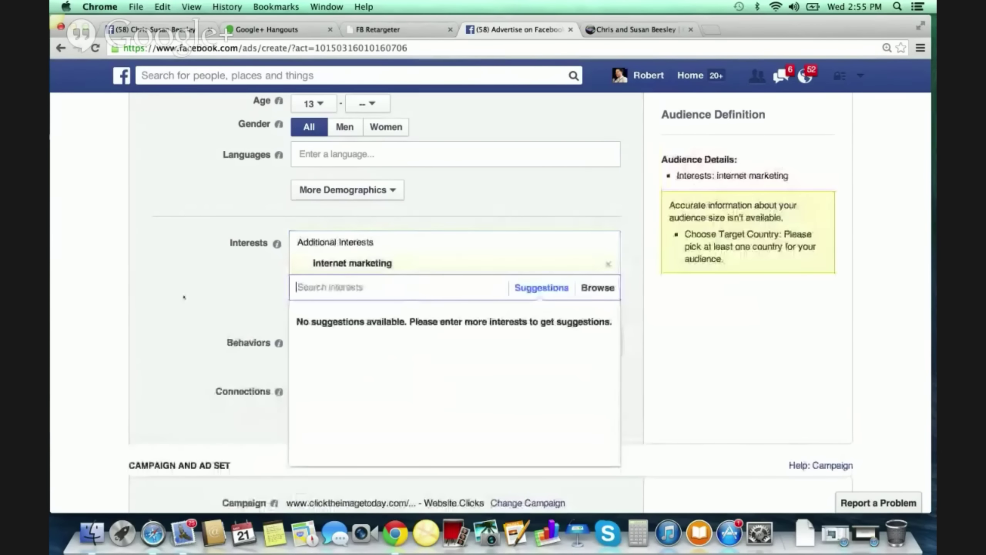
pyautogui.write('internet ')
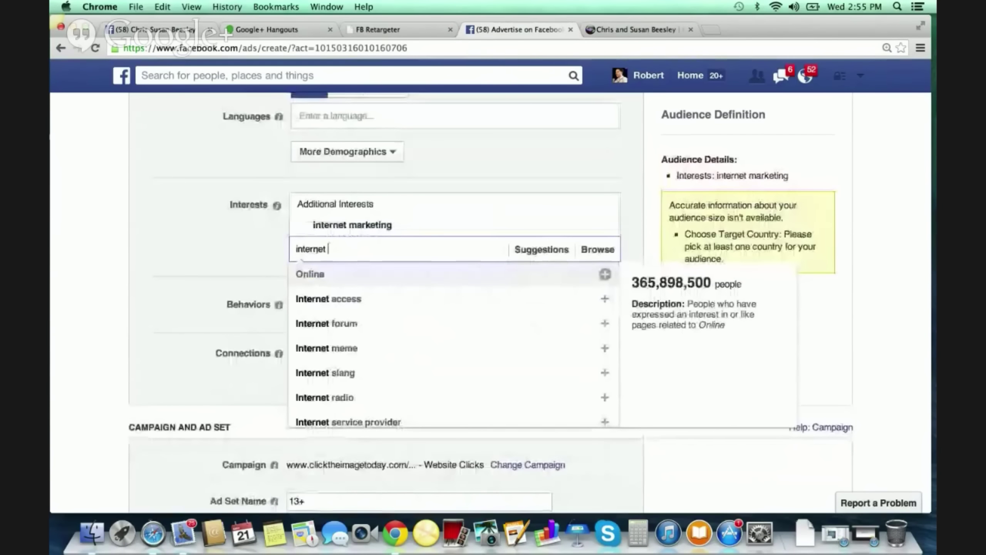
pyautogui.write('marketing')
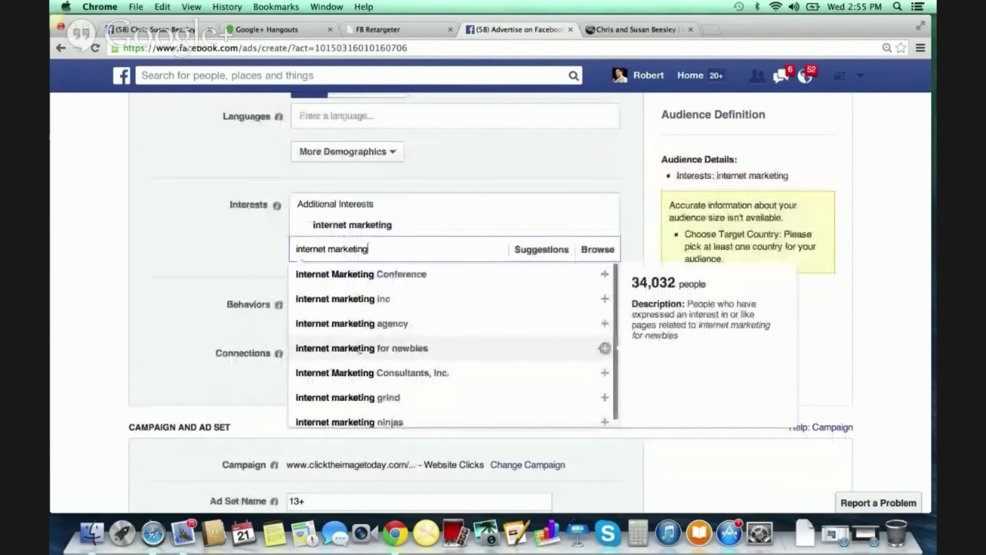
pyautogui.click(360, 348)
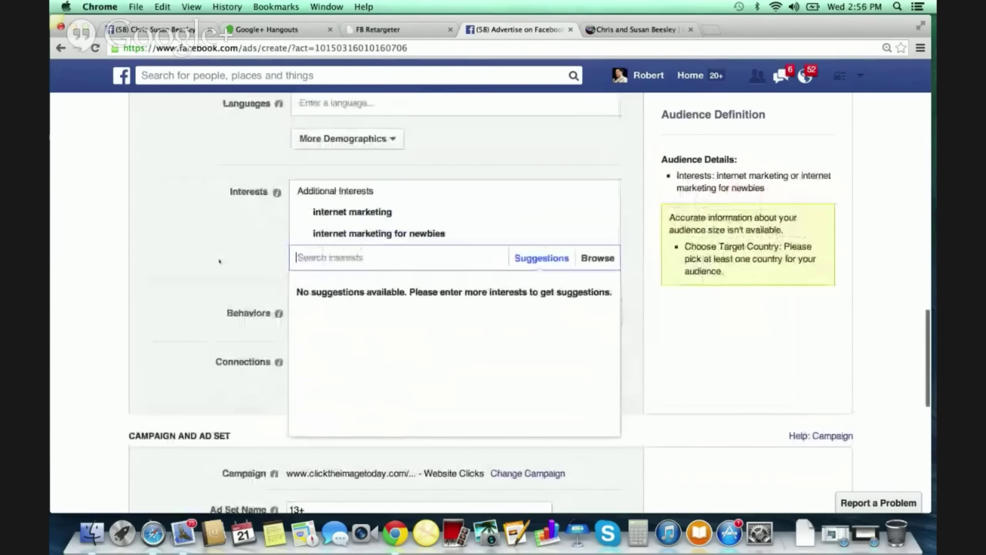
pyautogui.click(220, 261)
pyautogui.moveTo(422, 235)
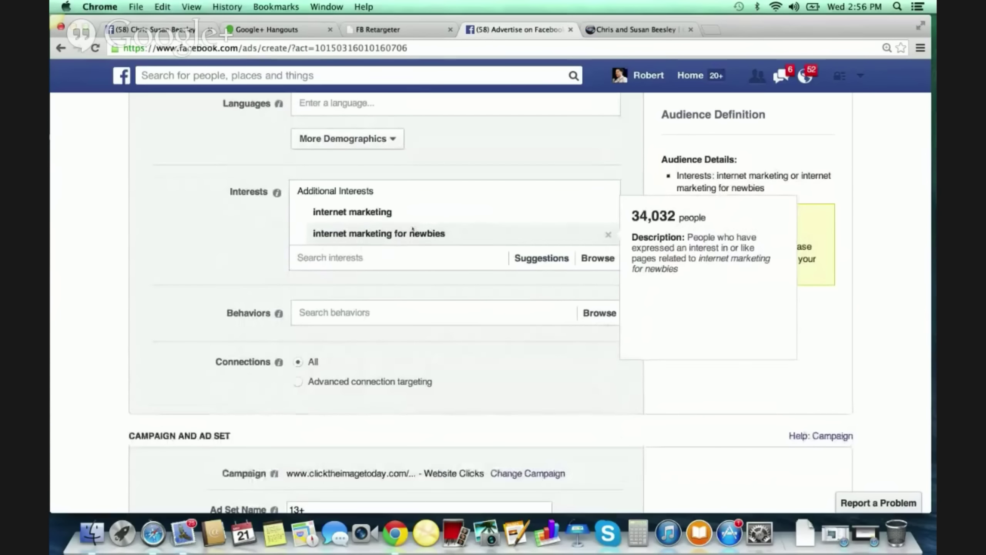
pyautogui.moveTo(382, 215)
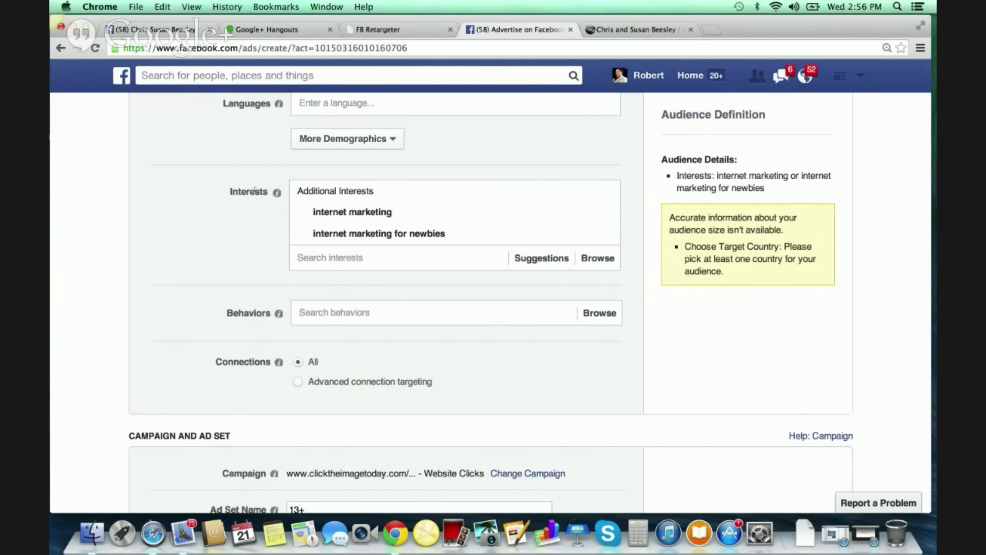
# Scroll to Behaviors and open its list of behavior categories
pyautogui.scroll(-2, 191, 249)
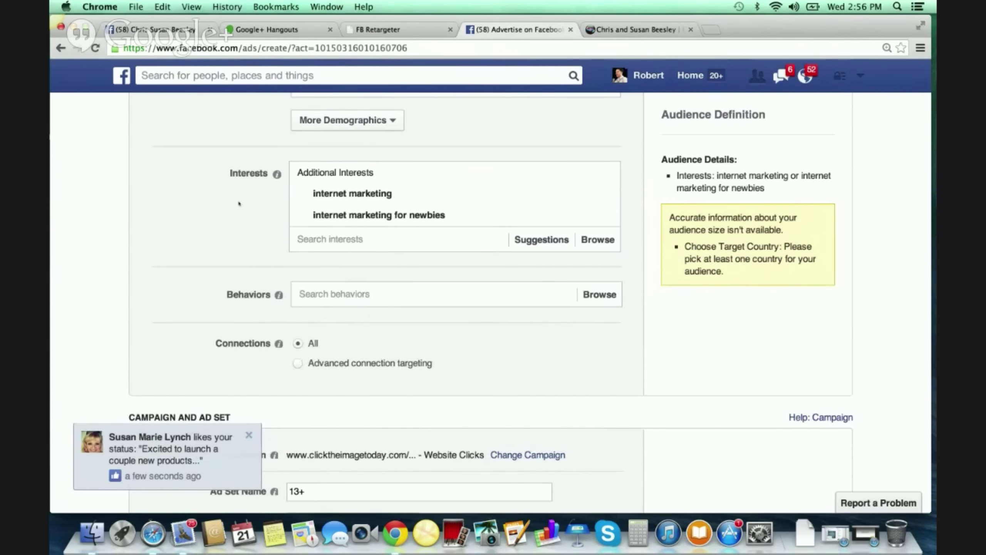
pyautogui.scroll(-3, 216, 297)
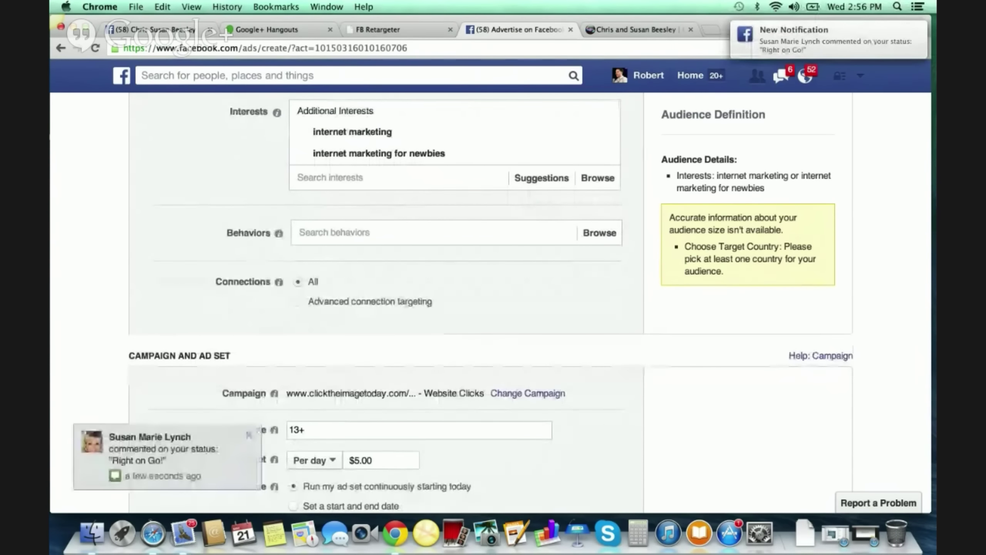
pyautogui.moveTo(278, 234)
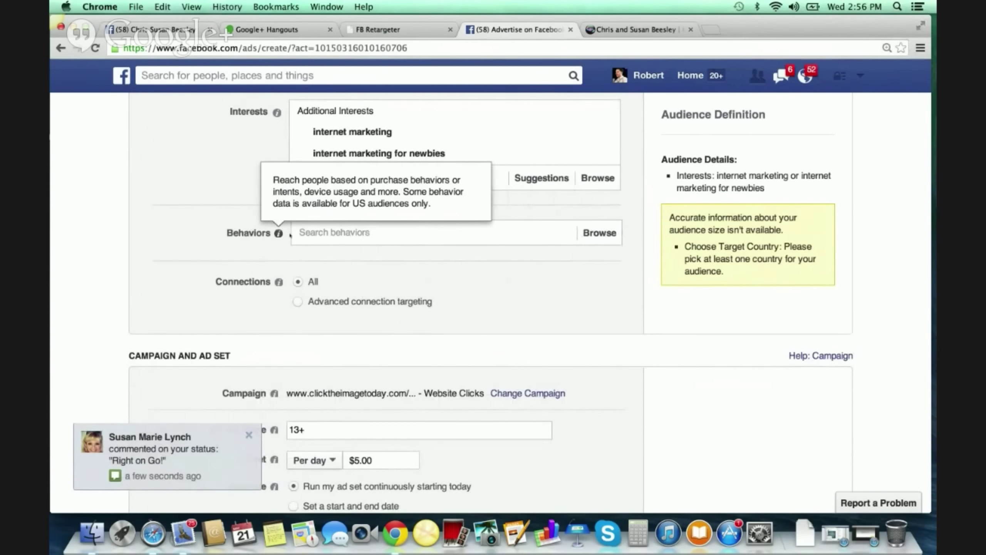
pyautogui.click(321, 232)
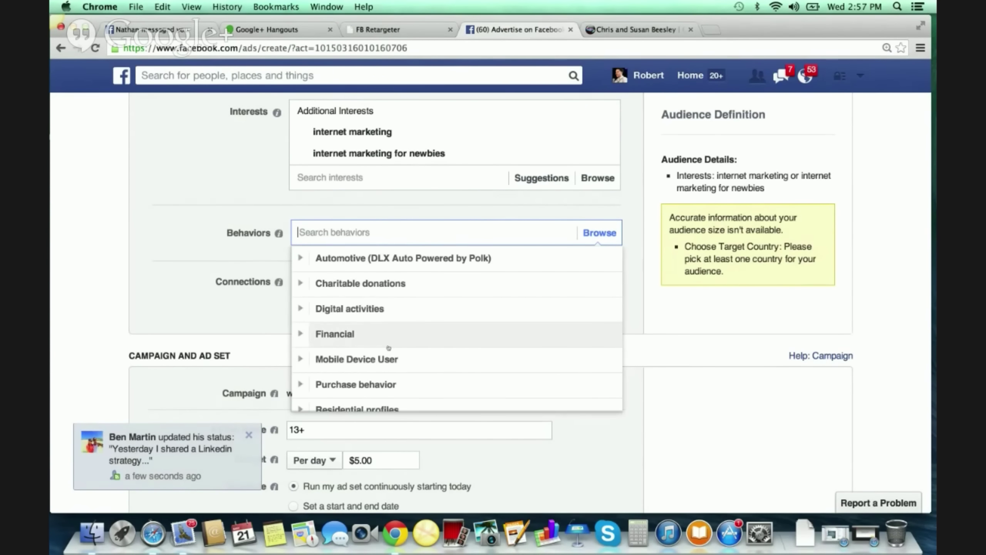
# Expand Purchase, then Purchase habits, and add Online buyers to the targeted behaviors
pyautogui.scroll(-2, 388, 348)
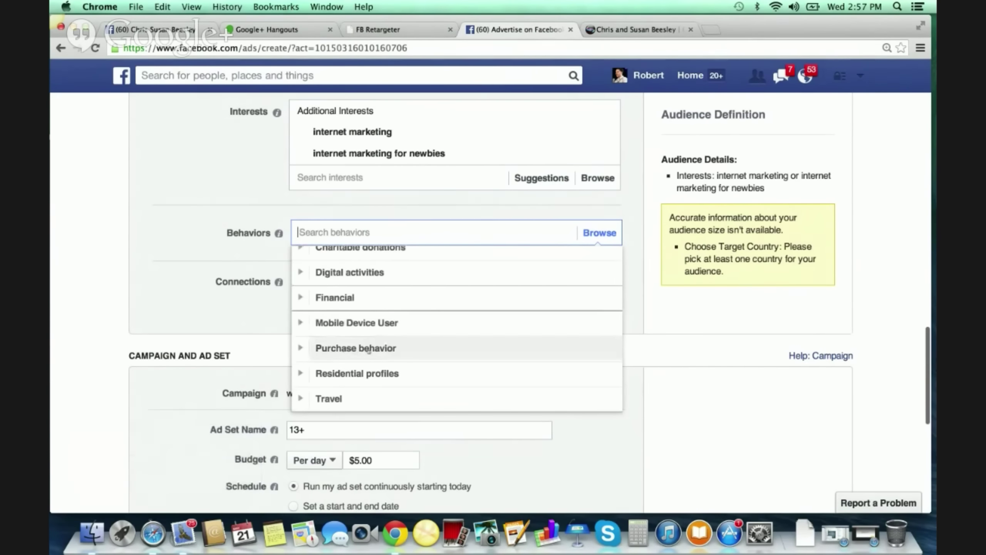
pyautogui.click(369, 349)
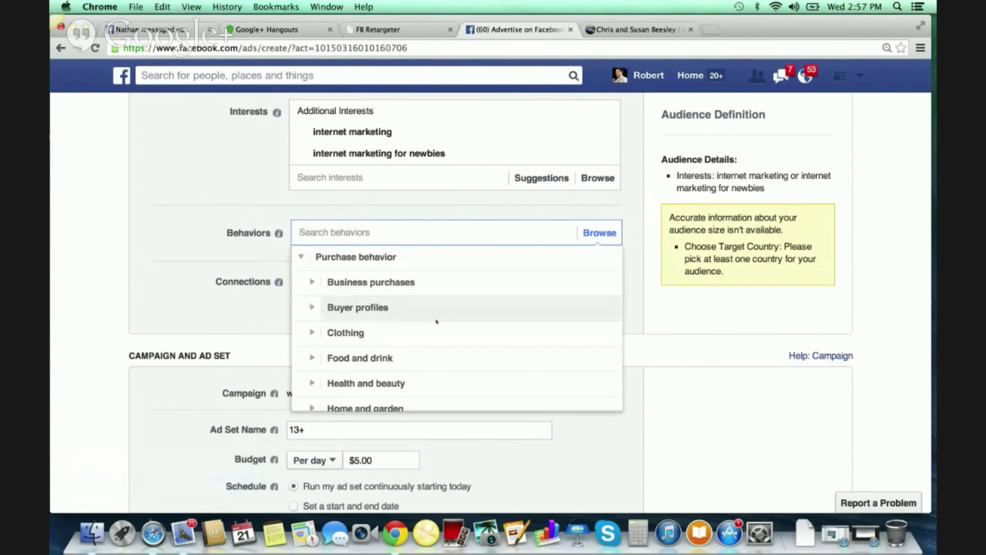
pyautogui.scroll(-2, 437, 321)
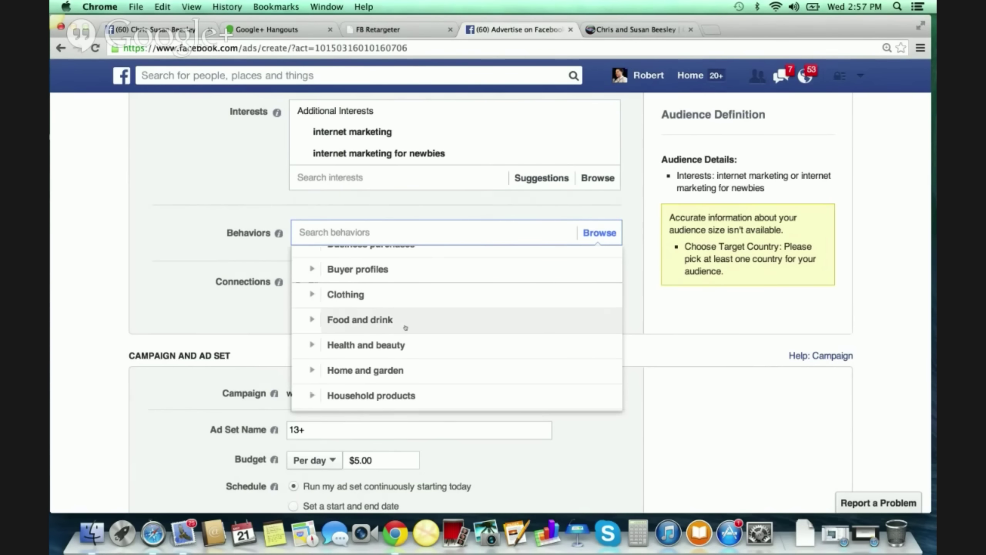
pyautogui.scroll(-2, 408, 326)
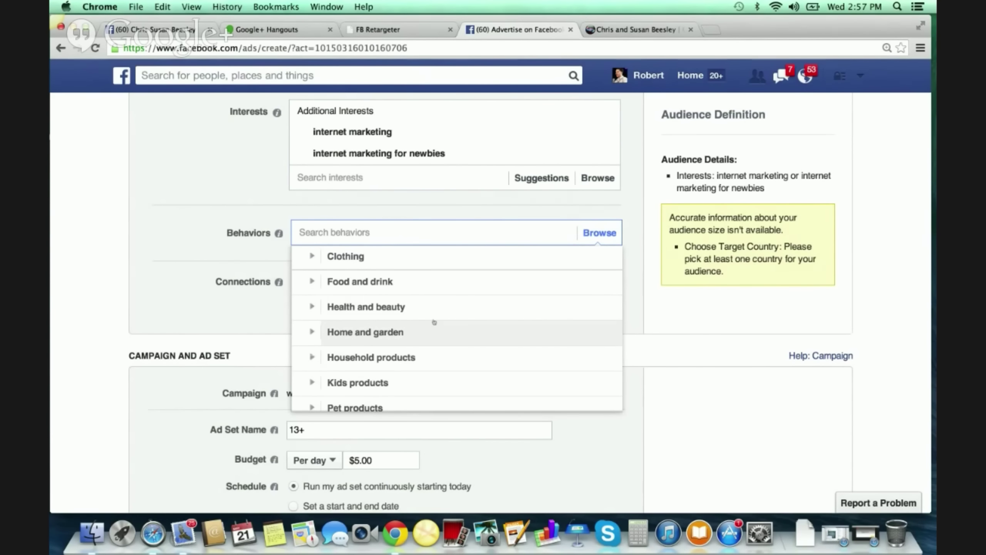
pyautogui.scroll(-1, 434, 312)
pyautogui.scroll(-1, 434, 312)
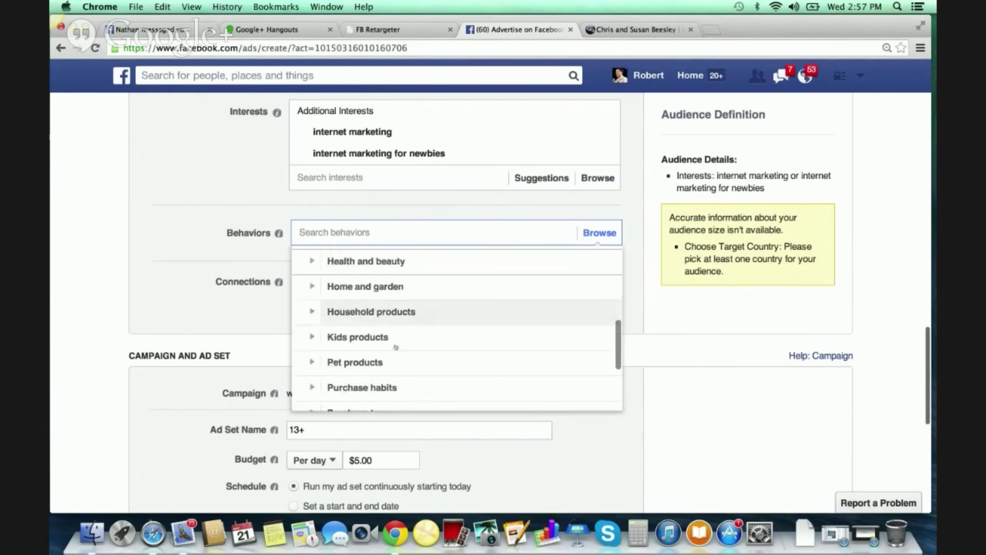
pyautogui.scroll(-1, 418, 348)
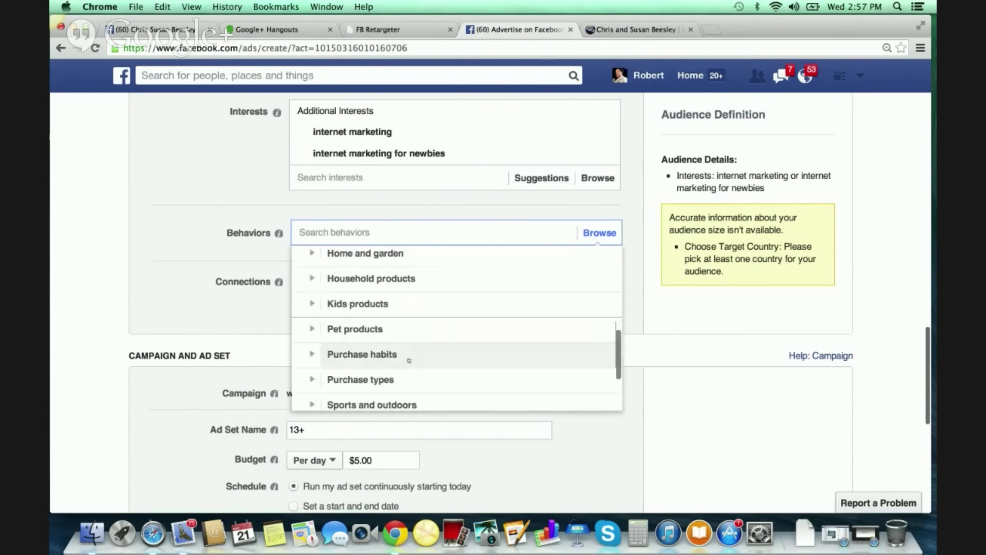
pyautogui.scroll(-3, 418, 359)
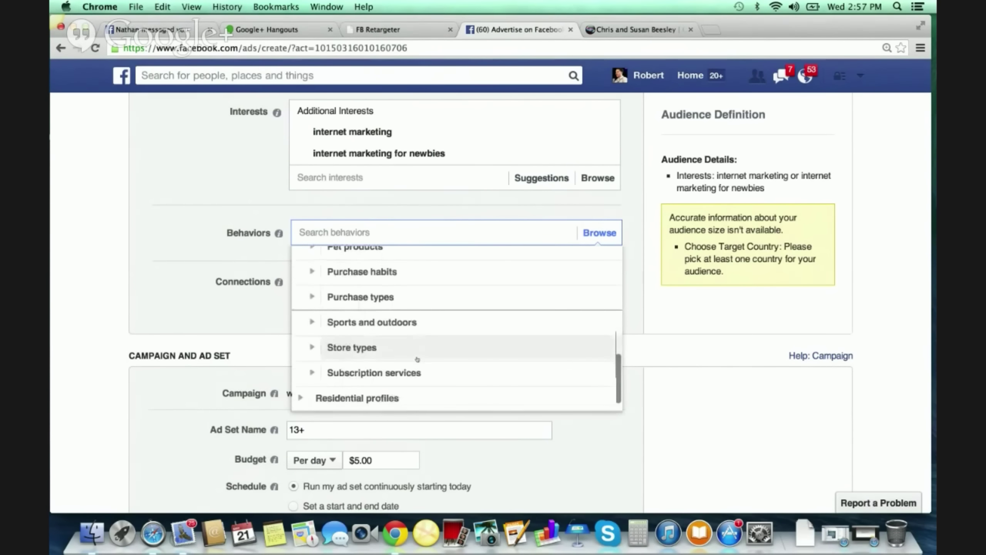
pyautogui.click(381, 291)
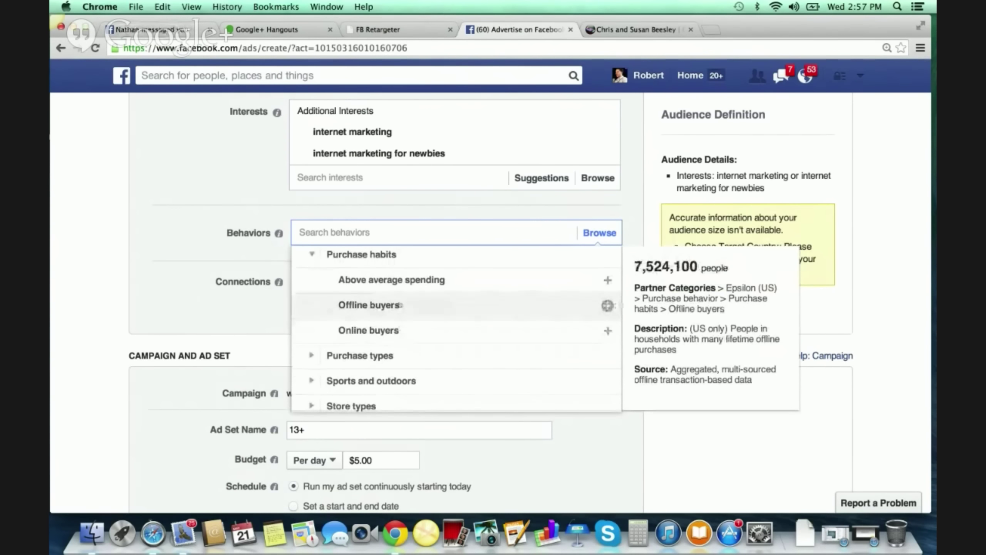
pyautogui.click(382, 331)
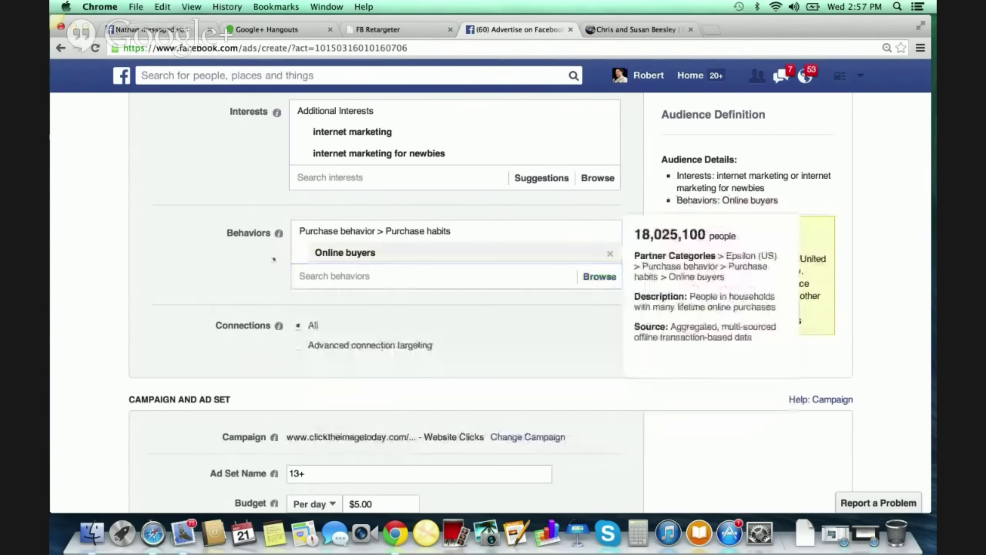
pyautogui.scroll(-2, 215, 268)
pyautogui.scroll(2, 215, 268)
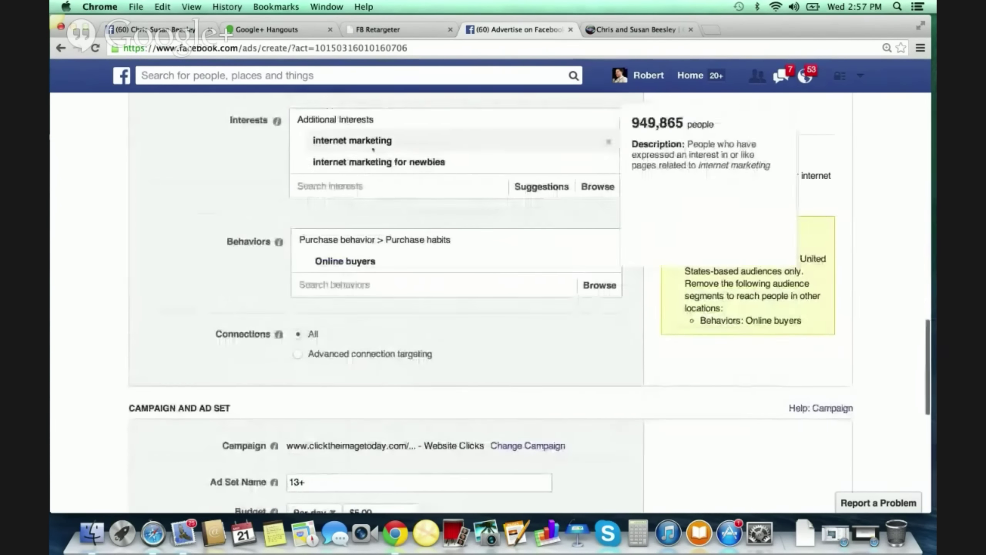
pyautogui.moveTo(442, 167)
pyautogui.moveTo(334, 272)
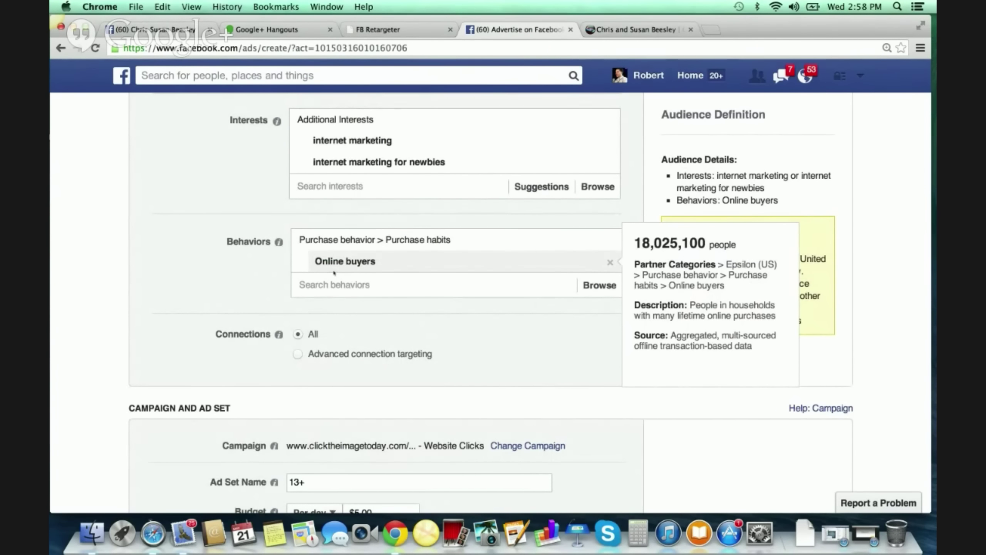
pyautogui.scroll(-2, 228, 296)
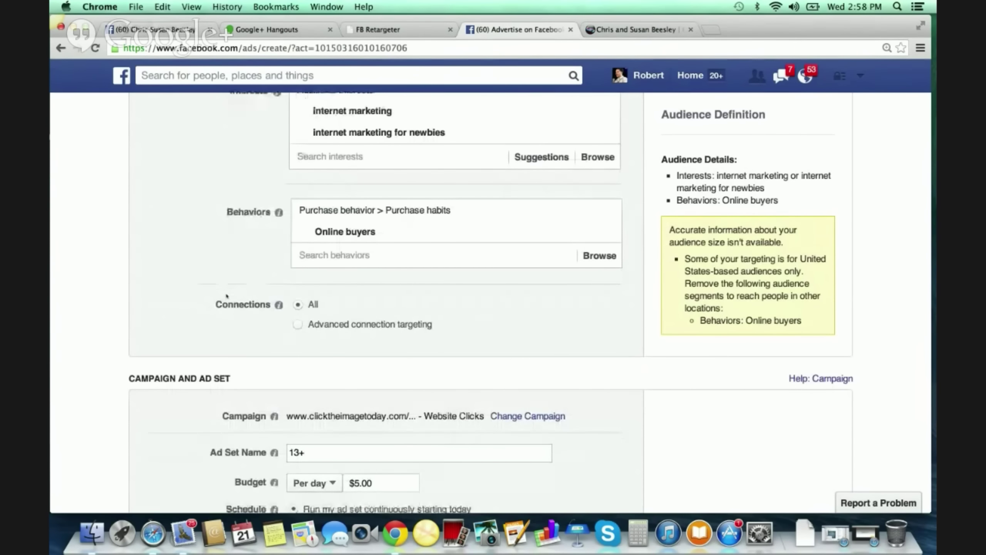
pyautogui.scroll(-5, 227, 296)
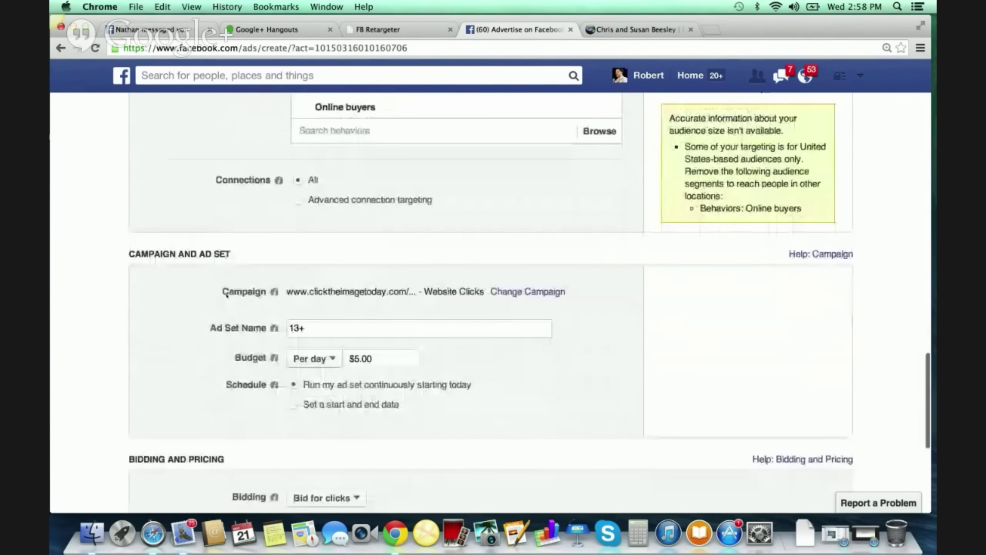
pyautogui.scroll(-3, 227, 296)
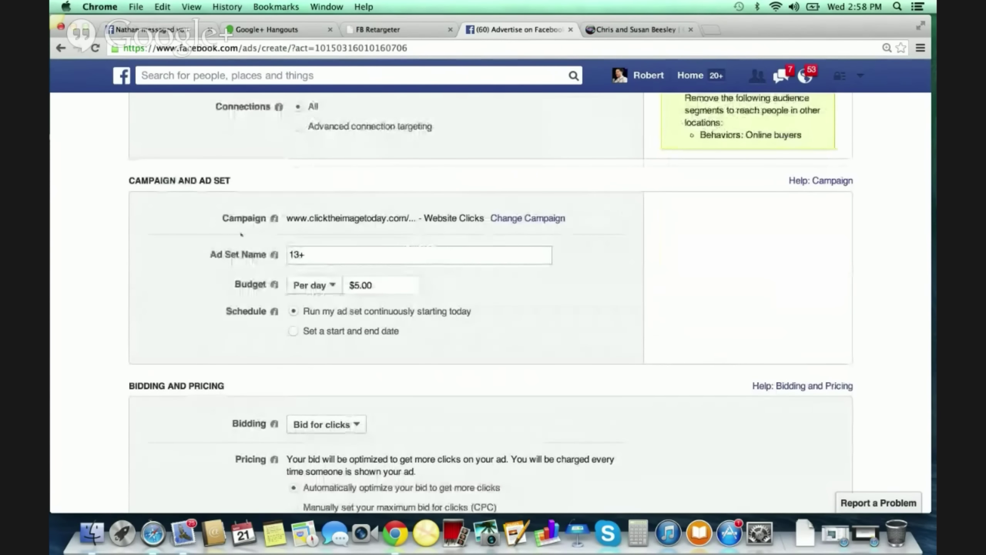
pyautogui.scroll(12, 239, 232)
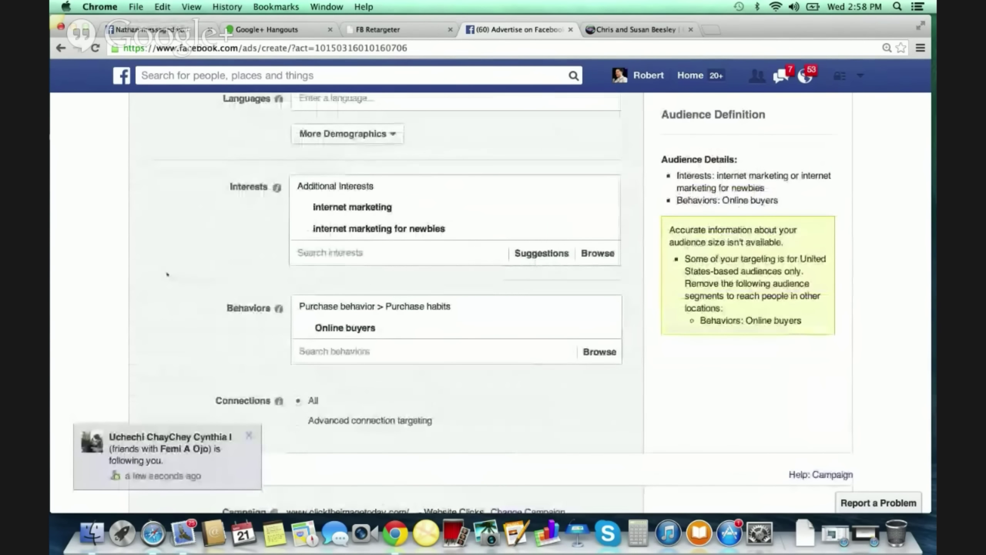
pyautogui.scroll(3, 199, 256)
pyautogui.scroll(3, 162, 283)
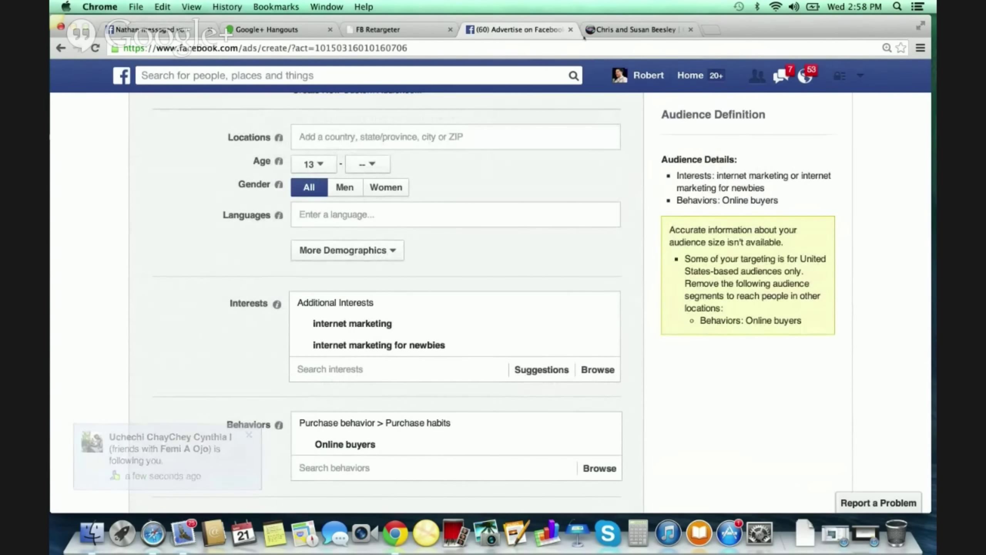
pyautogui.click(600, 29)
pyautogui.click(516, 29)
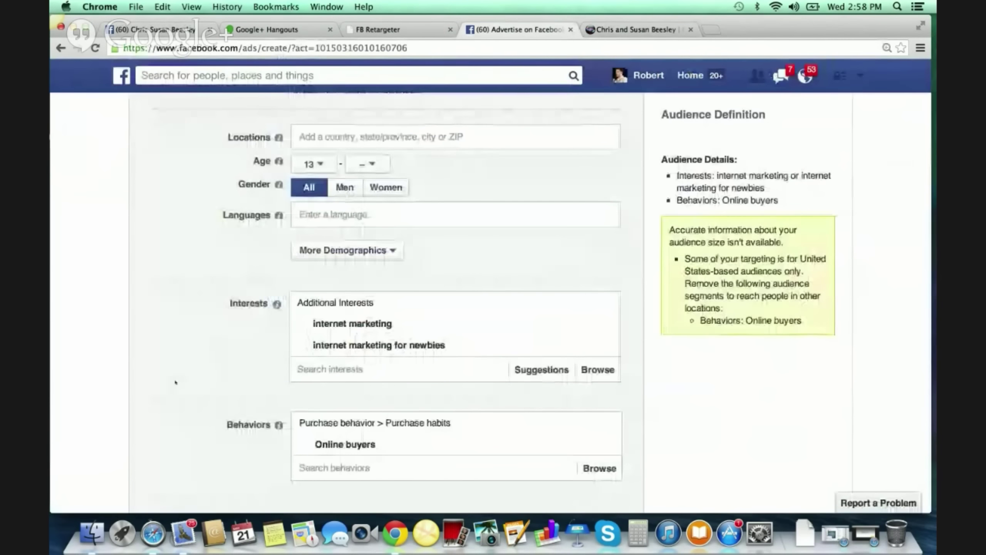
pyautogui.scroll(4, 175, 382)
pyautogui.scroll(-5, 176, 382)
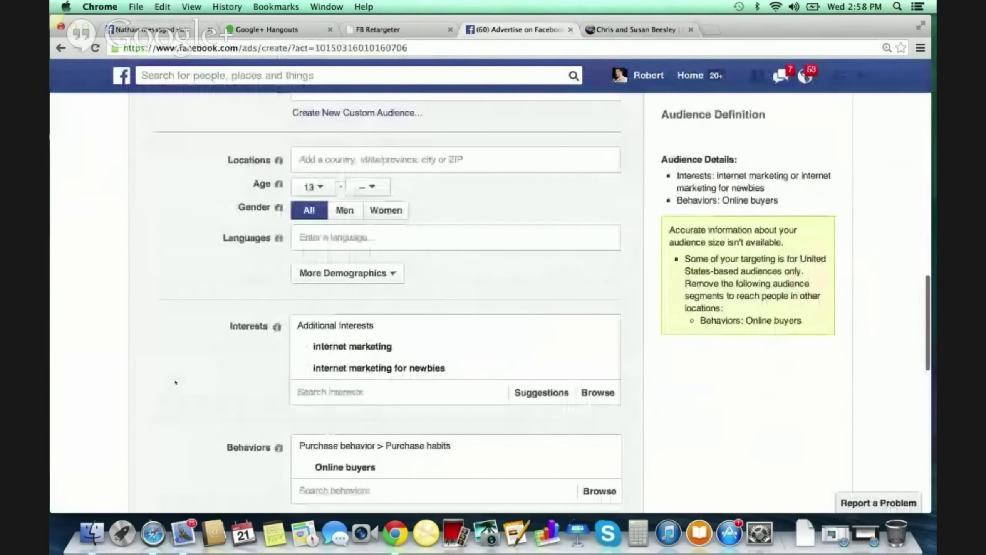
pyautogui.scroll(-5, 175, 382)
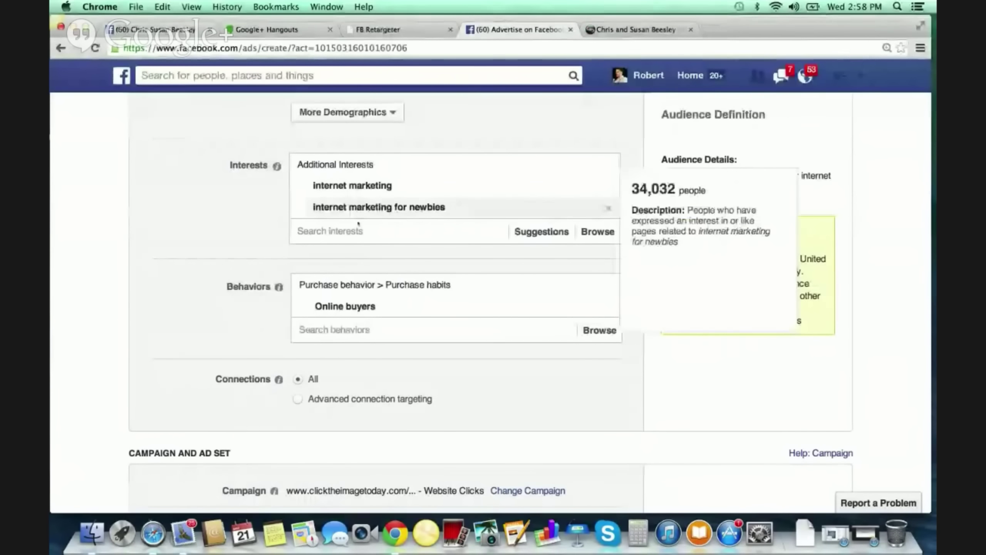
pyautogui.moveTo(420, 189)
pyautogui.moveTo(348, 208)
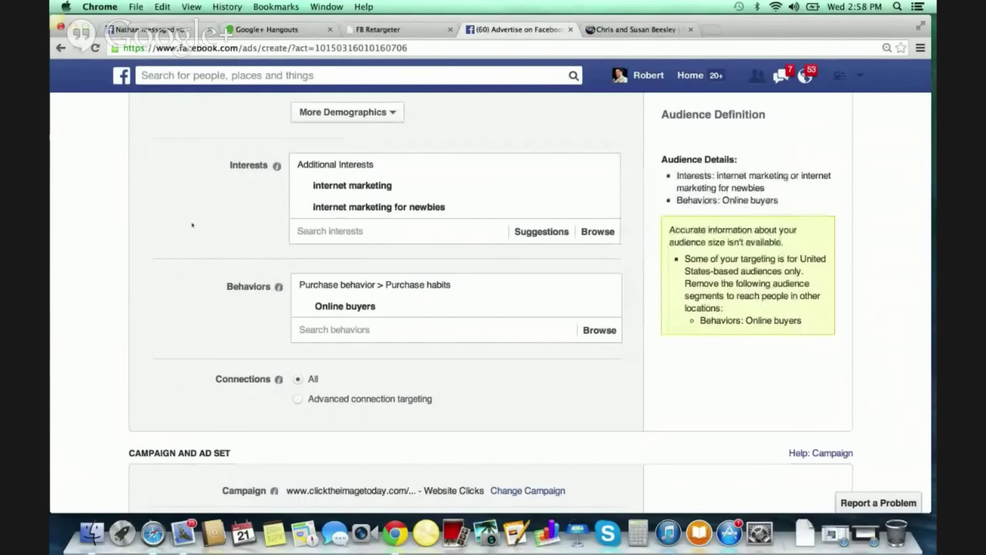
pyautogui.scroll(3, 204, 220)
pyautogui.scroll(15, 205, 220)
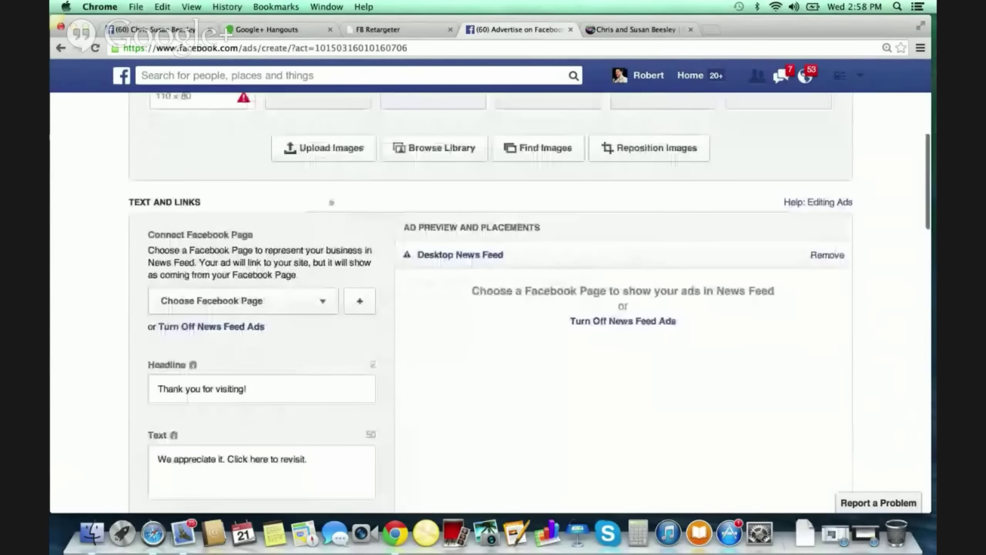
pyautogui.scroll(10, 581, 304)
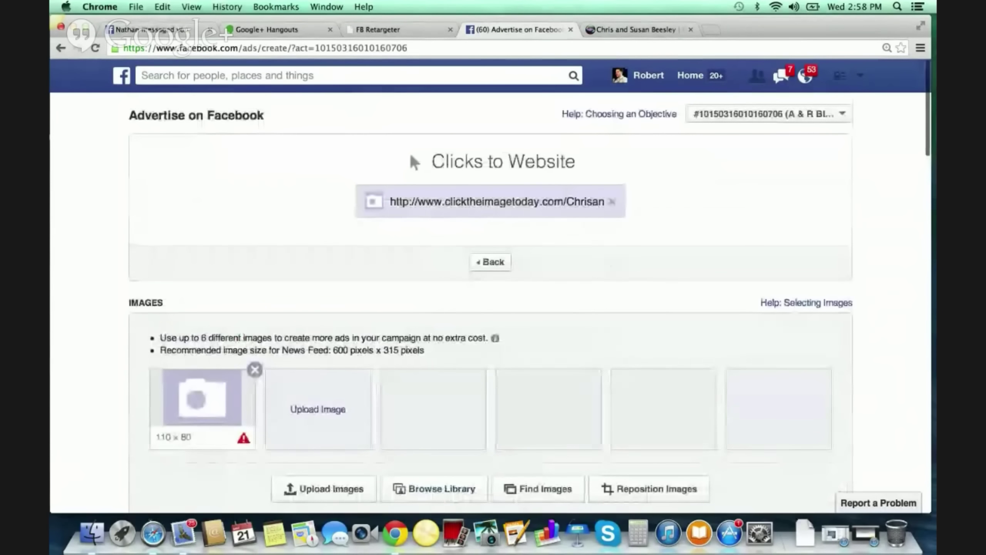
pyautogui.scroll(-12, 631, 281)
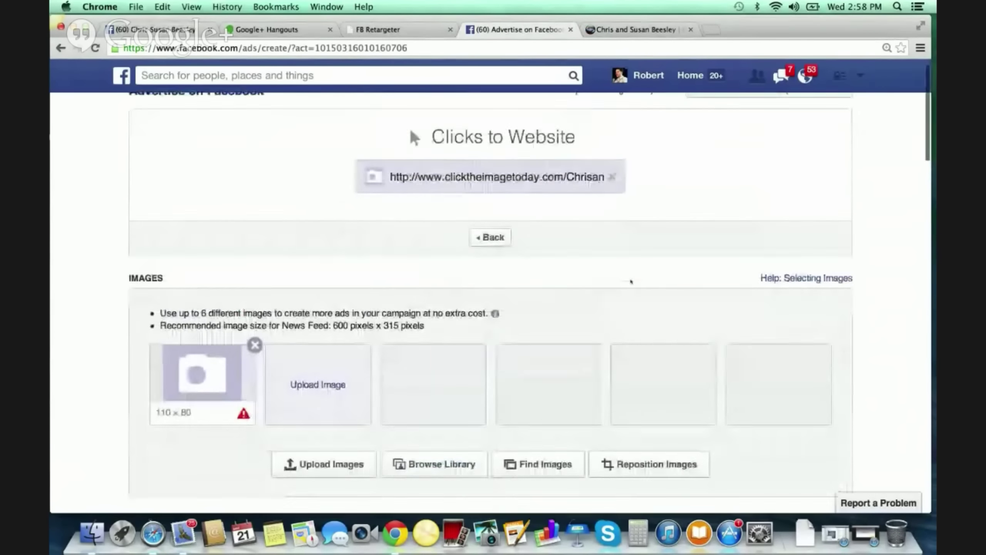
pyautogui.scroll(-20, 631, 282)
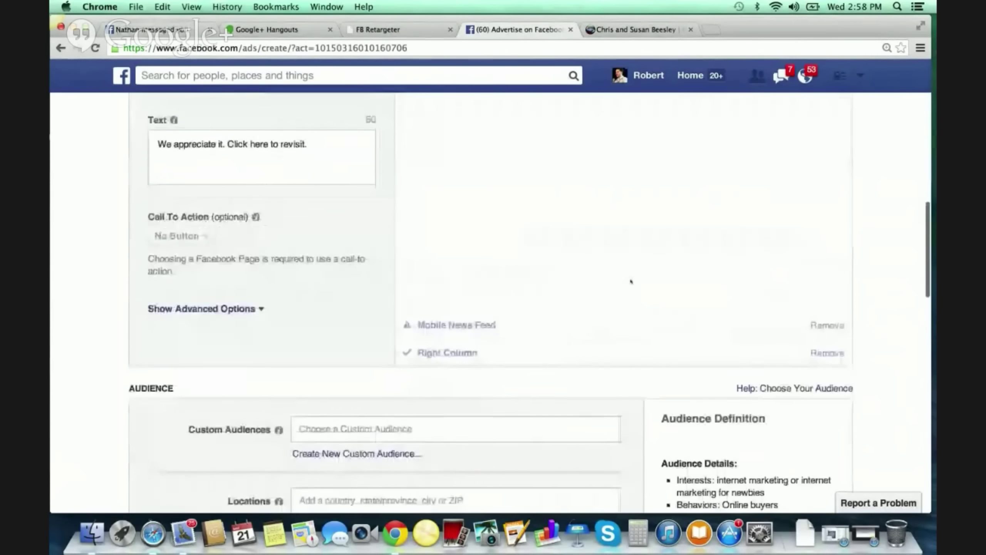
pyautogui.scroll(-3, 631, 281)
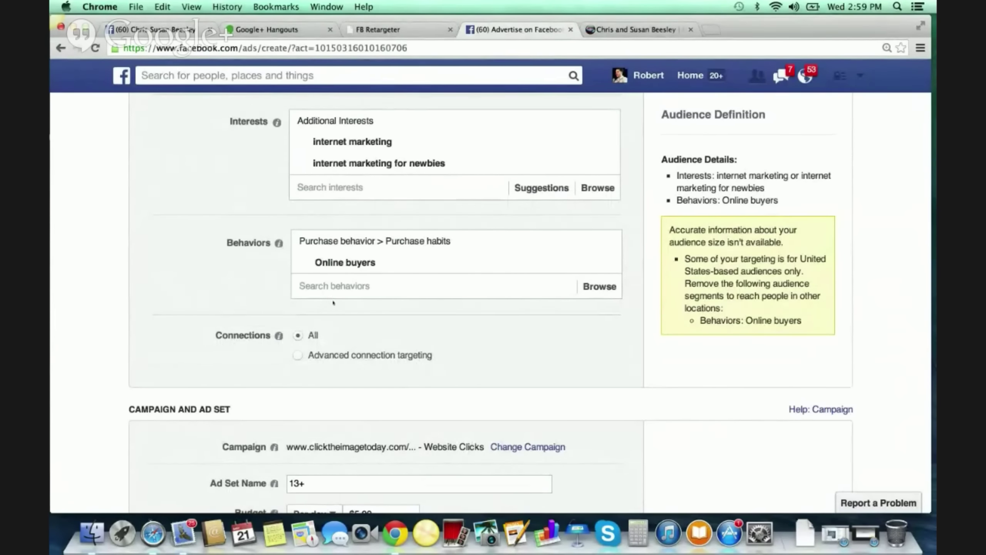
pyautogui.scroll(-3, 227, 285)
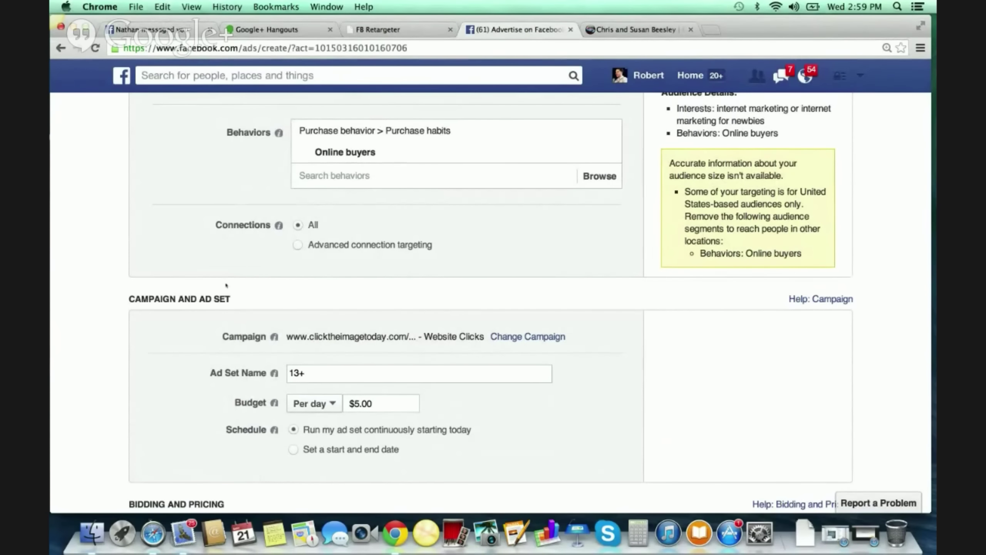
pyautogui.scroll(10, 227, 285)
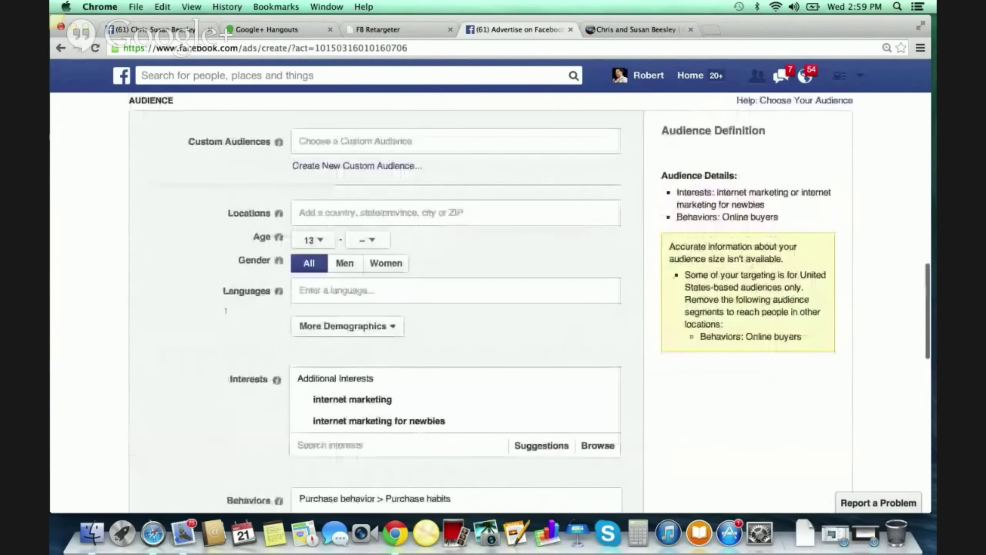
pyautogui.scroll(2, 226, 311)
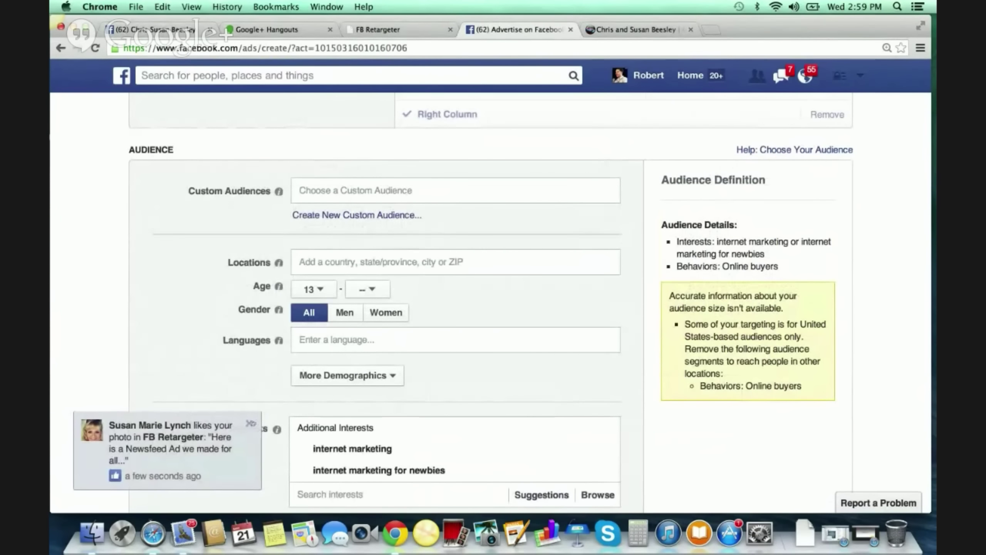
pyautogui.click(249, 423)
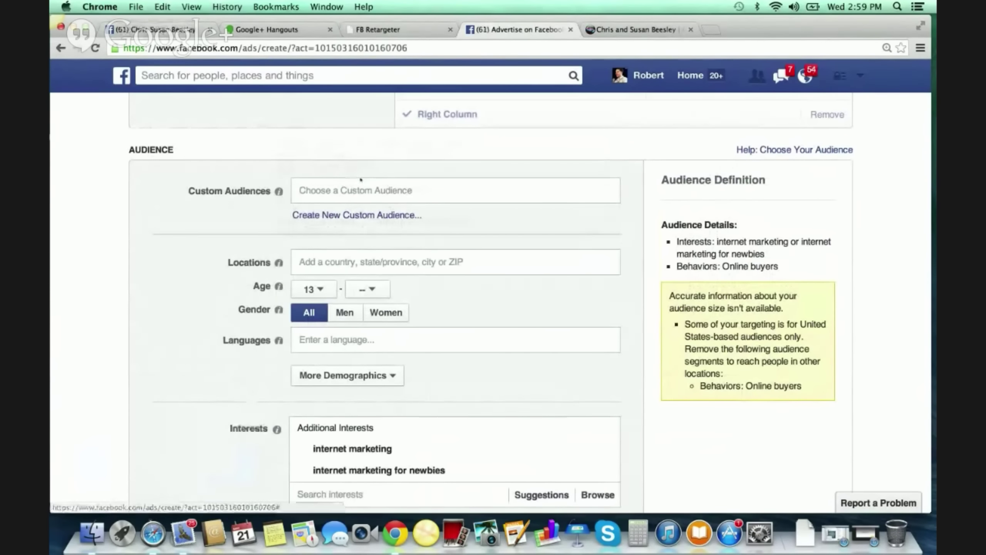
# Pick ChrisandSusan from the Custom Audiences dropdown and review the updated targeting
pyautogui.click(418, 195)
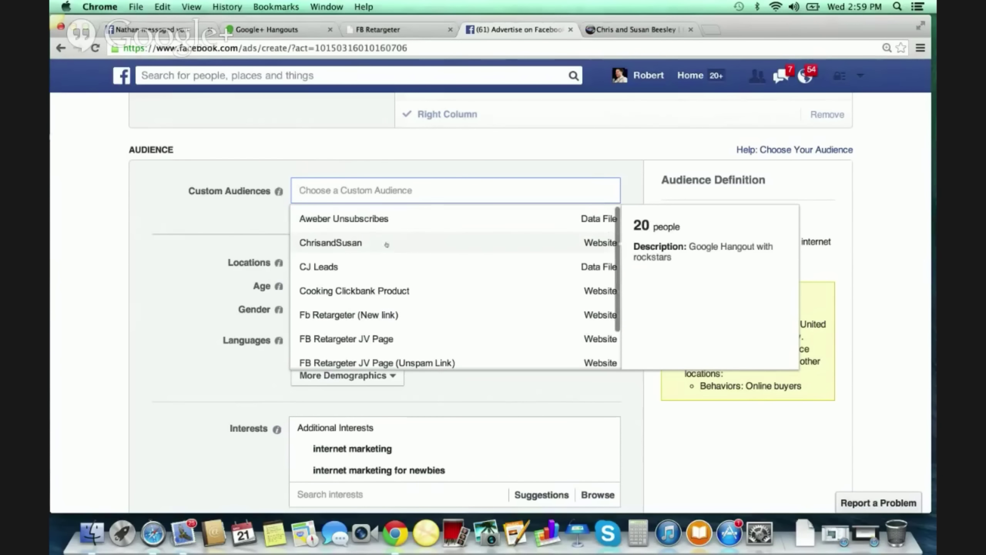
pyautogui.click(570, 249)
pyautogui.scroll(2, 260, 233)
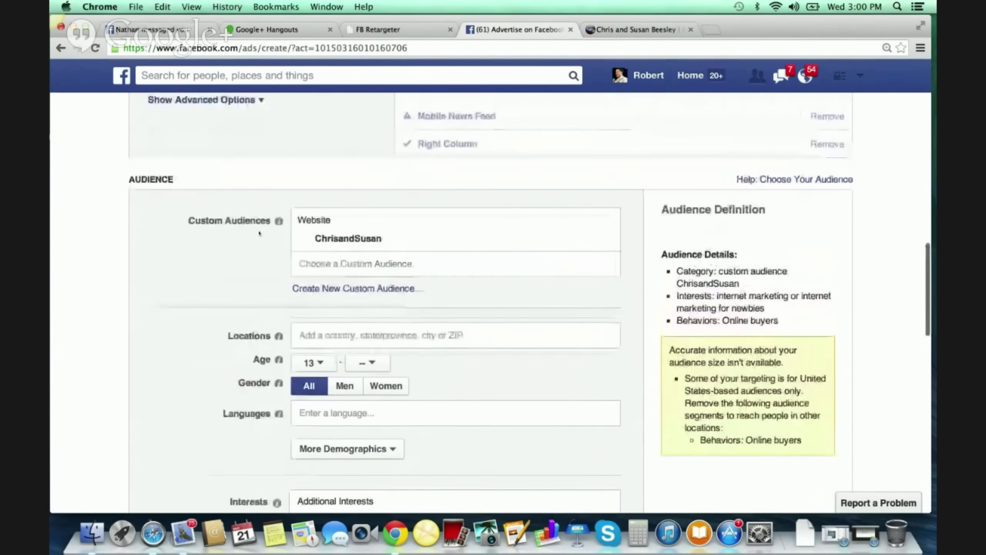
pyautogui.scroll(8, 259, 233)
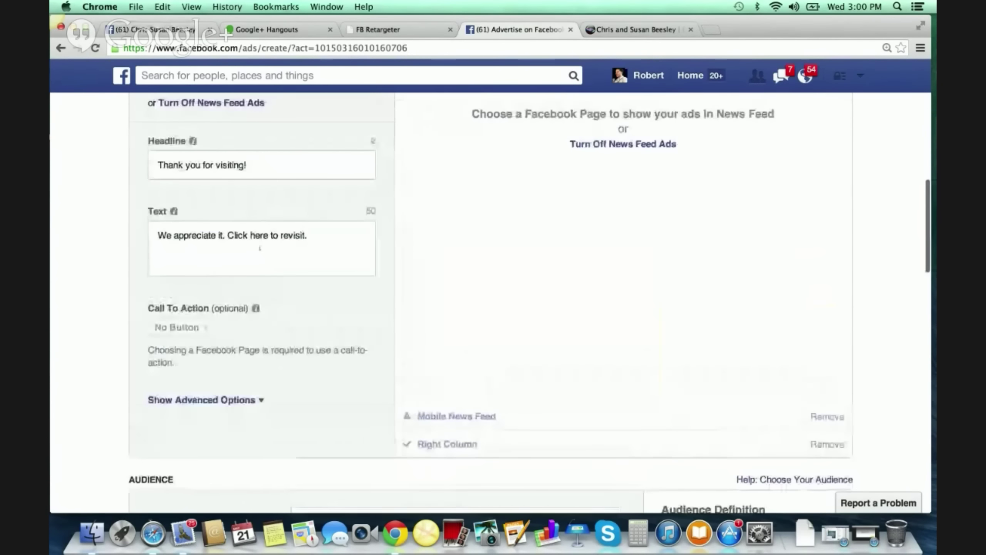
pyautogui.scroll(-7, 259, 248)
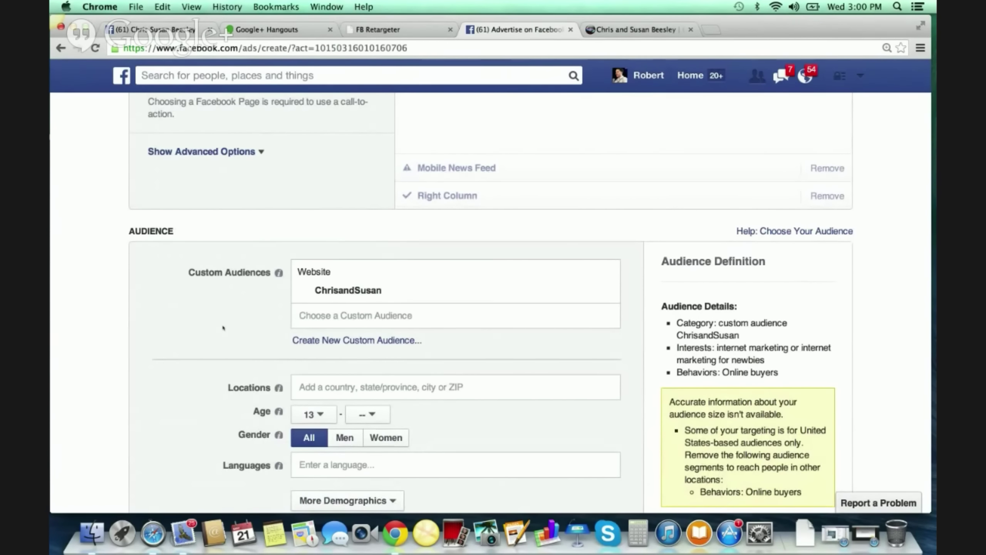
pyautogui.scroll(-3, 223, 327)
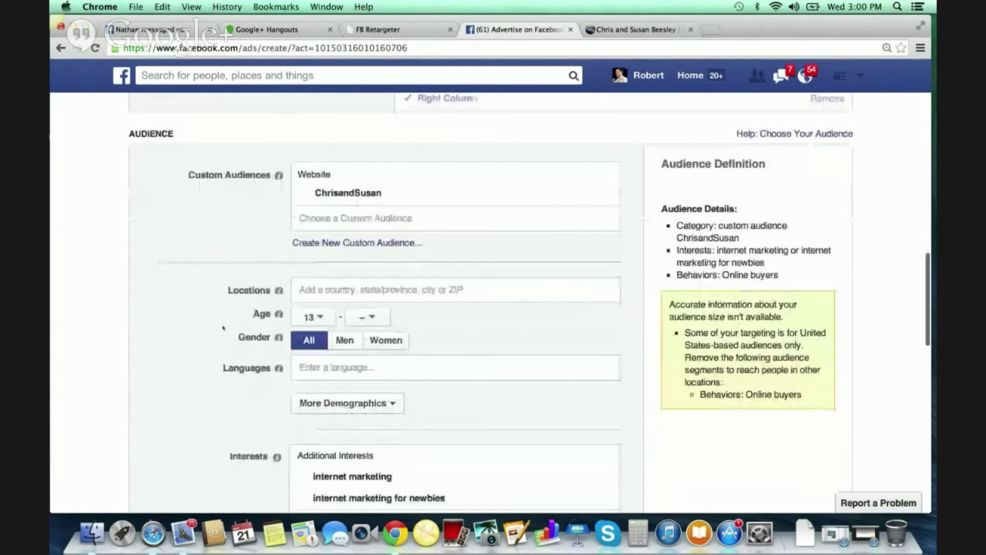